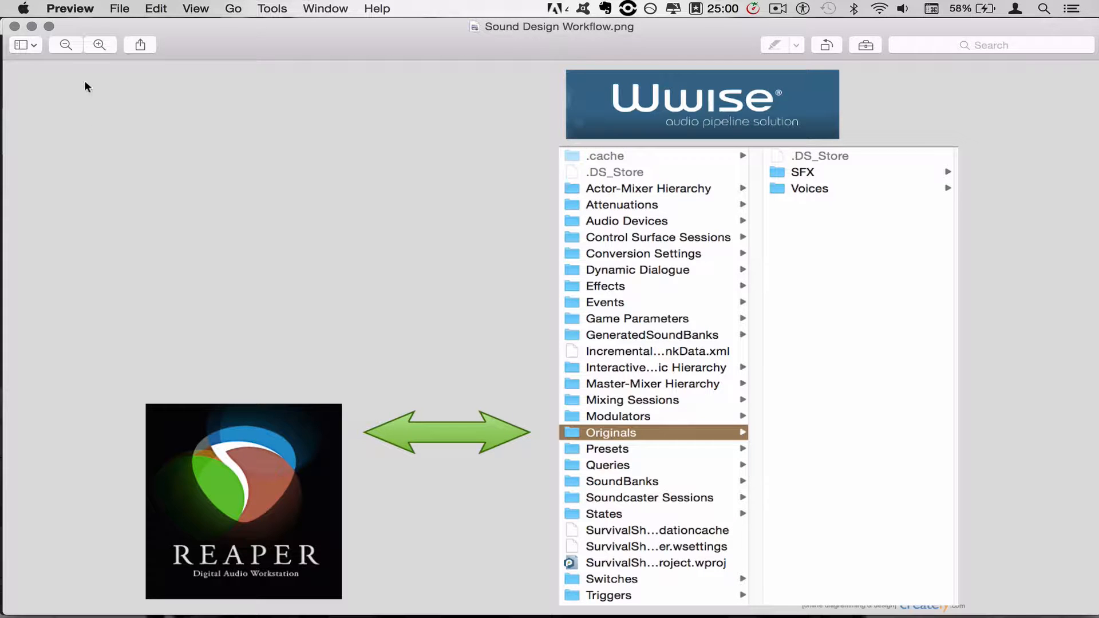
# Switch to REAPER and play back the stacked sound effect items from their start to preview them with the video
pyautogui.click(32, 26)
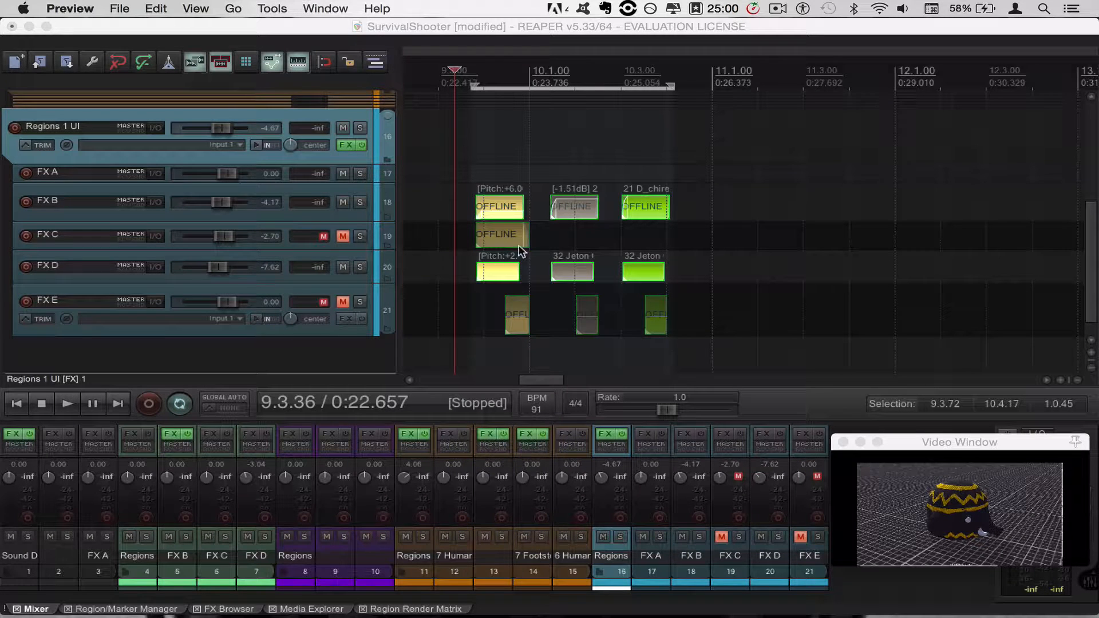
pyautogui.click(450, 233)
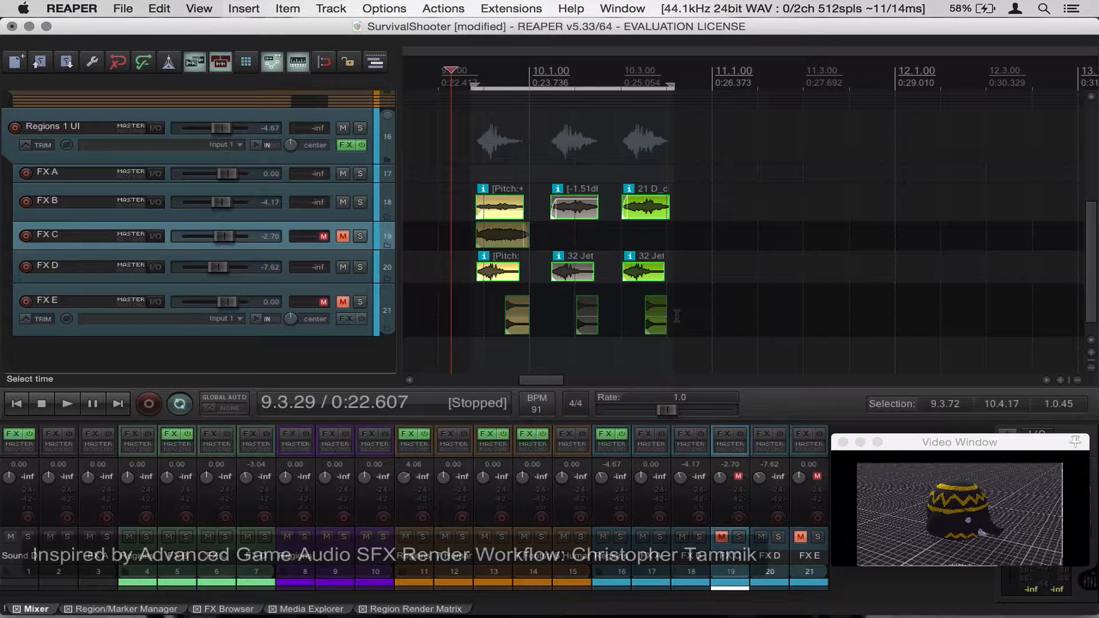
pyautogui.moveTo(934, 445); pyautogui.dragTo(893, 162)
pyautogui.click(464, 211)
pyautogui.press('space')
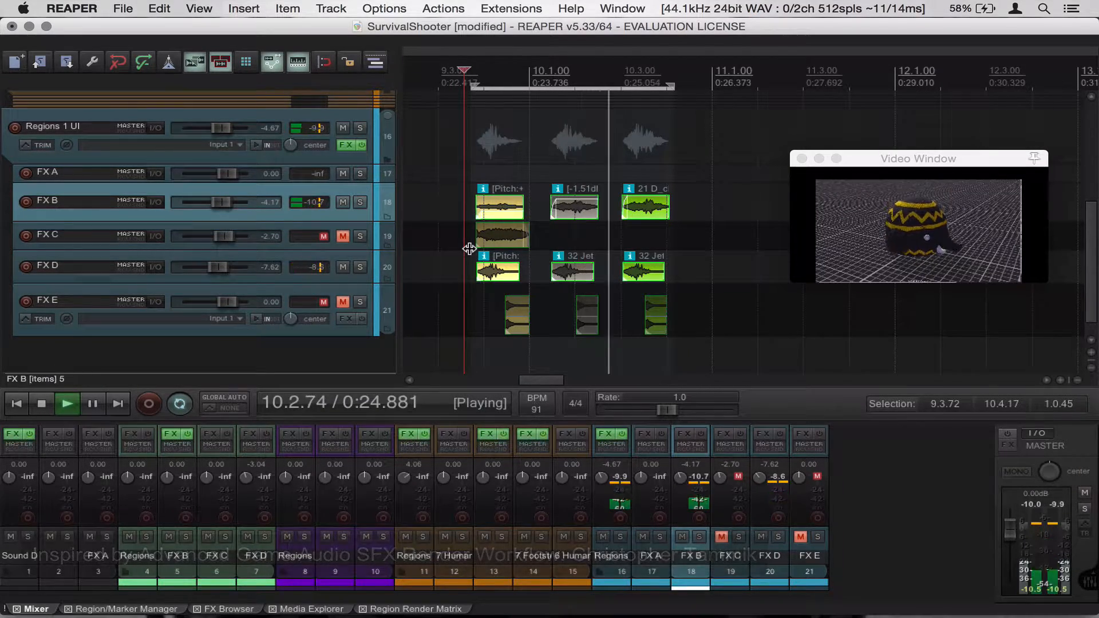
pyautogui.press('space')
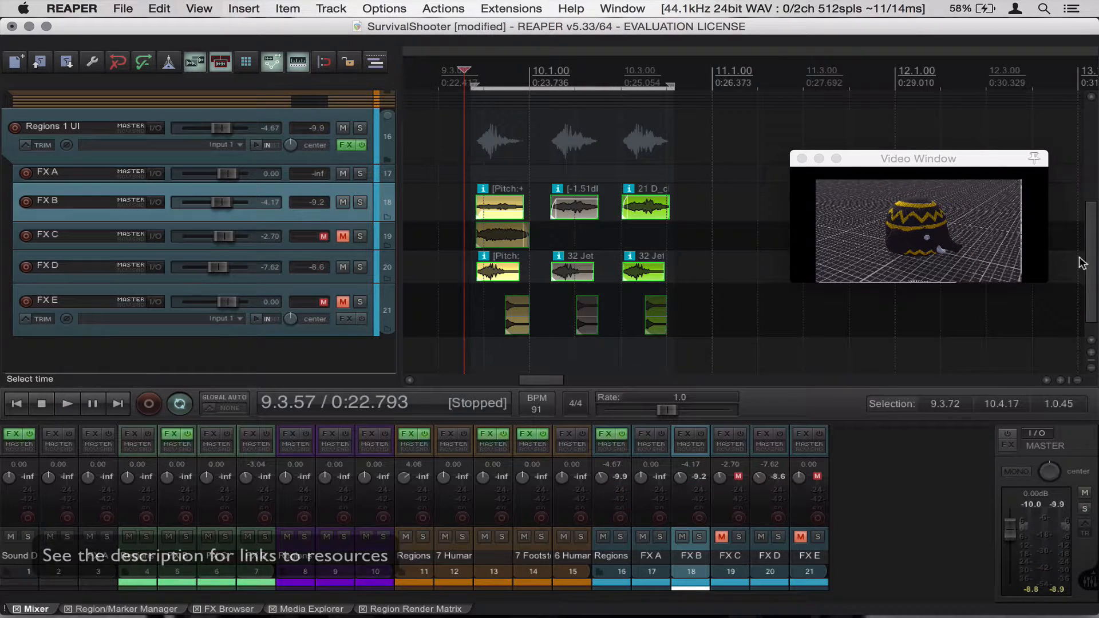
pyautogui.moveTo(958, 162); pyautogui.dragTo(1002, 323)
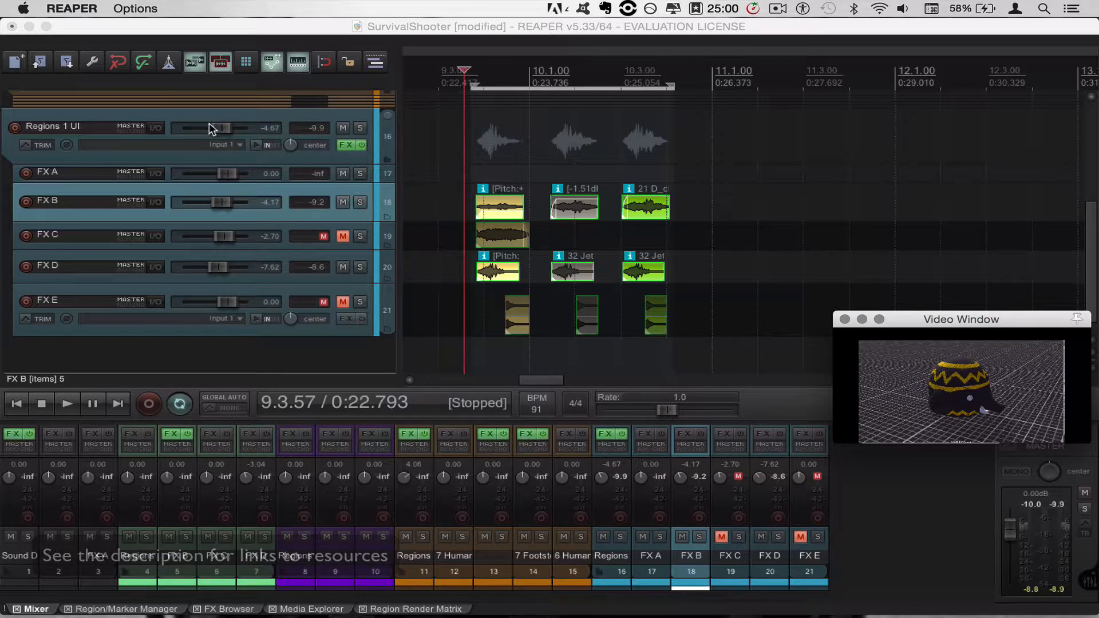
# Select the three groups of FX items and run the GenerateRegionNames custom action
pyautogui.click(294, 120)
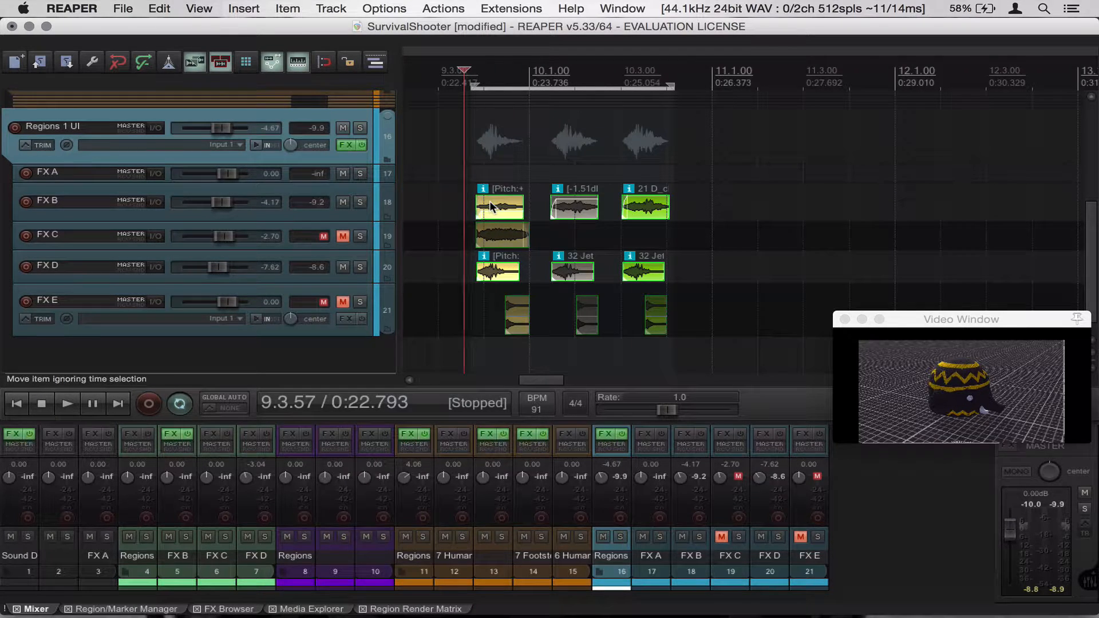
pyautogui.moveTo(488, 204); pyautogui.dragTo(689, 348)
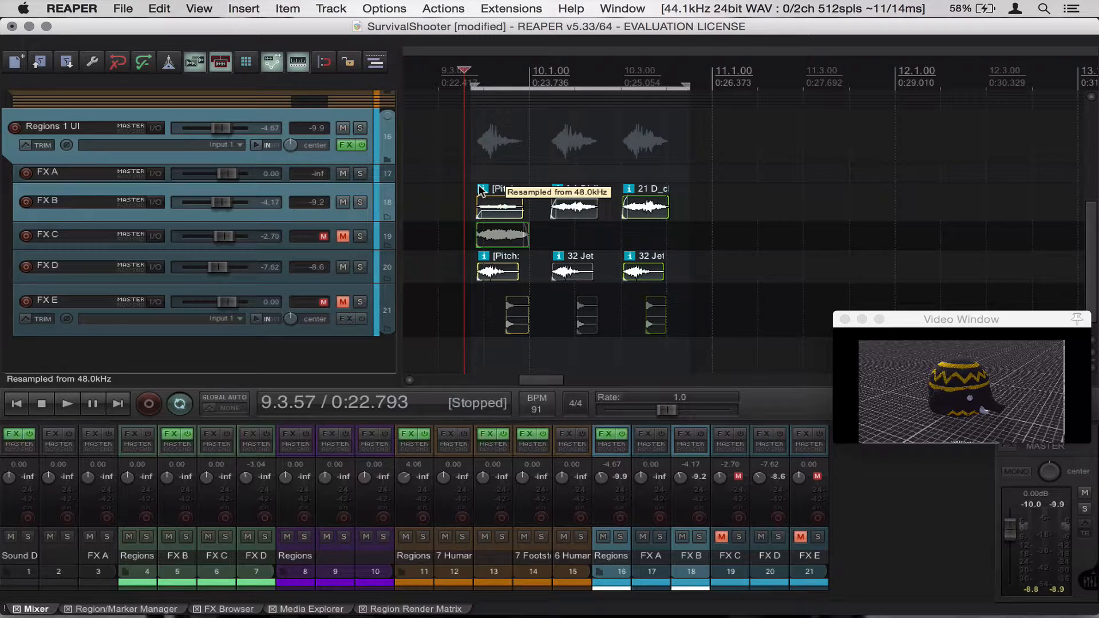
pyautogui.click(449, 10)
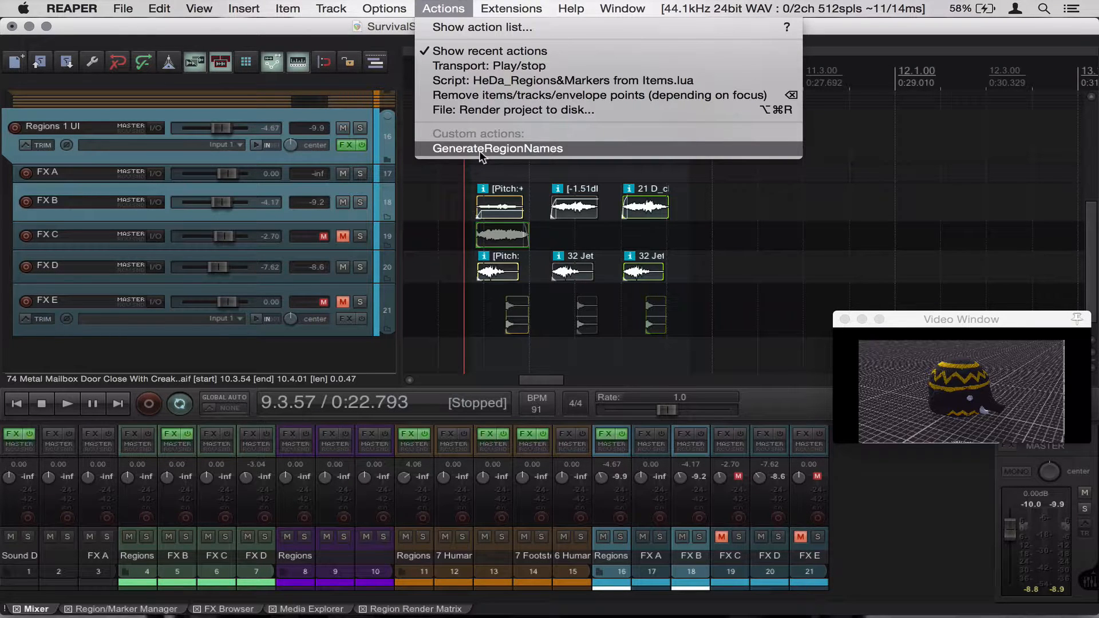
pyautogui.click(523, 149)
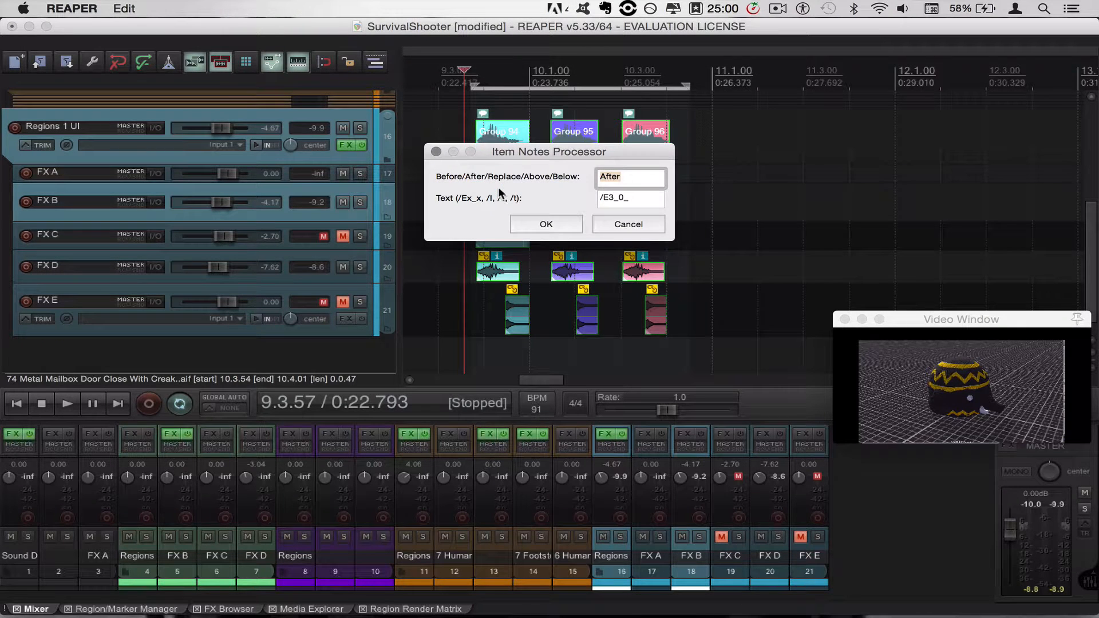
# In the Item Notes Processor, choose Replace and enter HelliphantMove_ as the note text, then confirm
pyautogui.write('Replace')
pyautogui.click(601, 198)
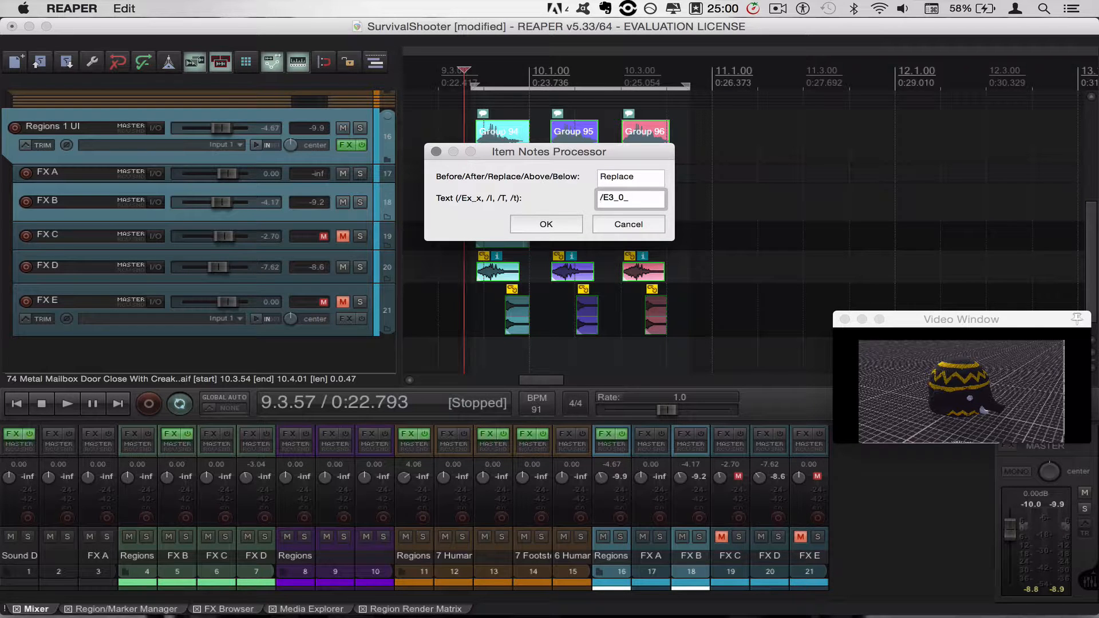
pyautogui.write('He')
pyautogui.write('llephantMove')
pyautogui.write('_')
pyautogui.write('2')
pyautogui.click(658, 198)
pyautogui.click(621, 196)
pyautogui.click(580, 231)
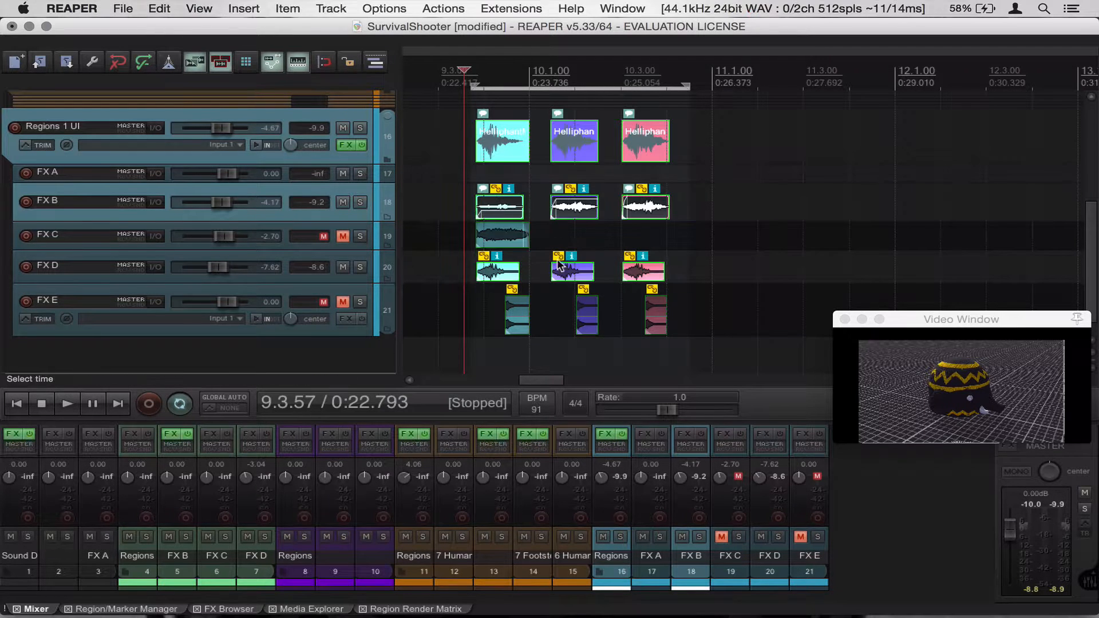
# Create named regions from the selected items with the HeDa Regions&Markers from Items script, then close its window
pyautogui.click(303, 118)
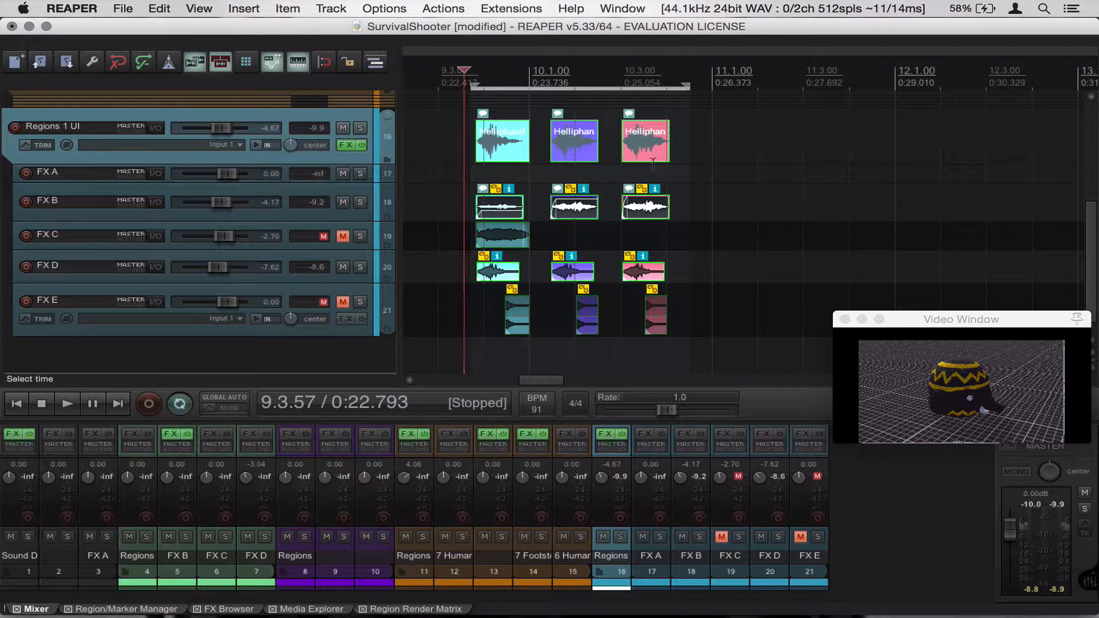
pyautogui.hscroll(-5, 468, 204)
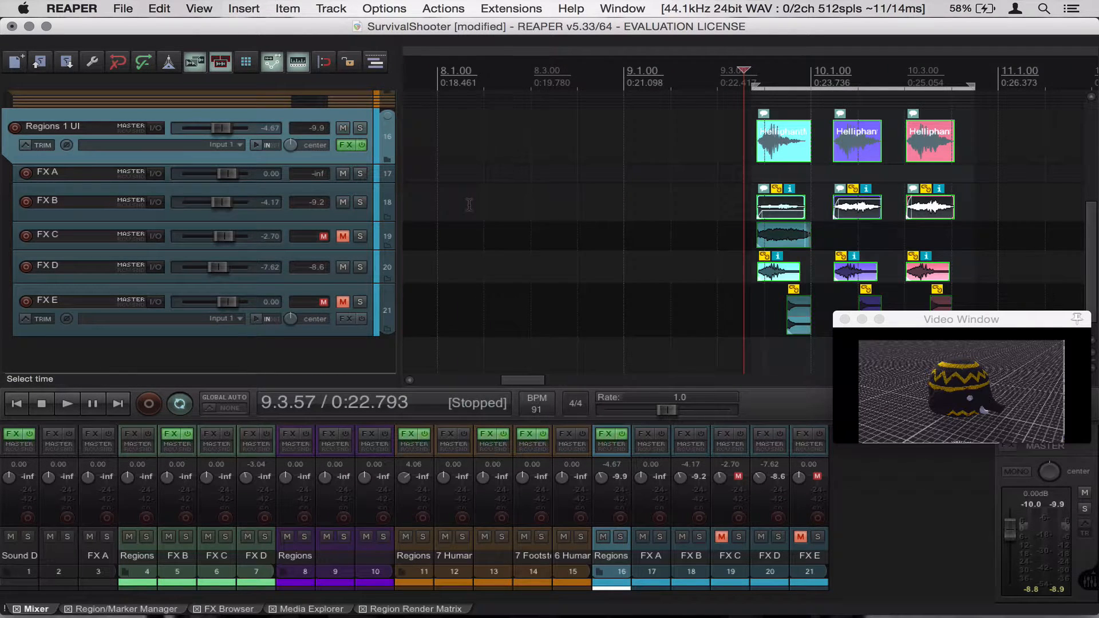
pyautogui.moveTo(532, 382); pyautogui.dragTo(544, 379)
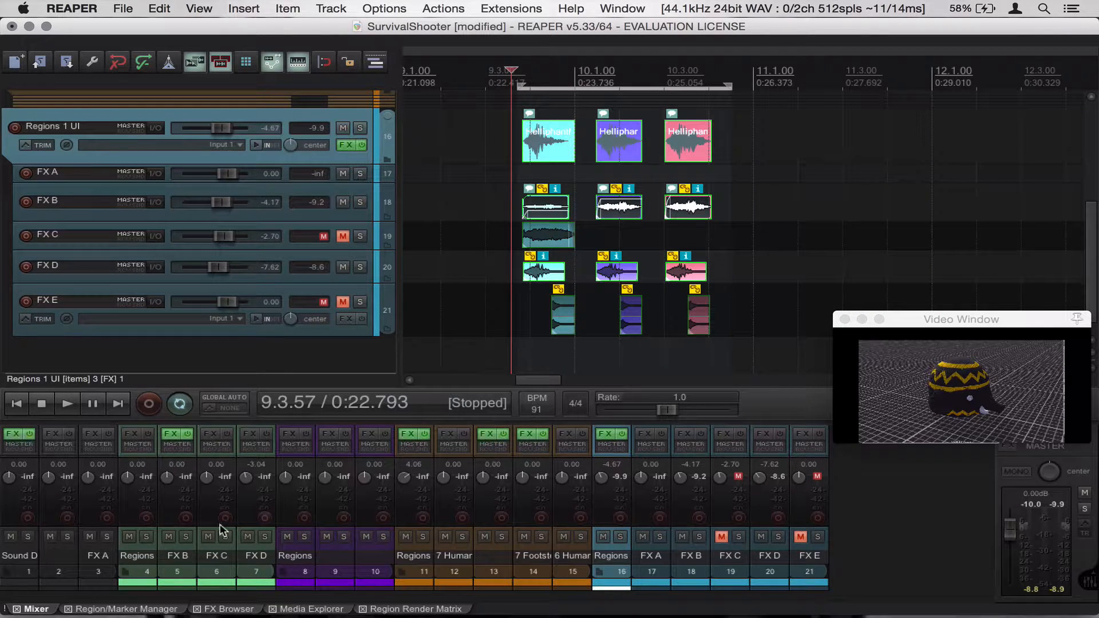
pyautogui.click(109, 610)
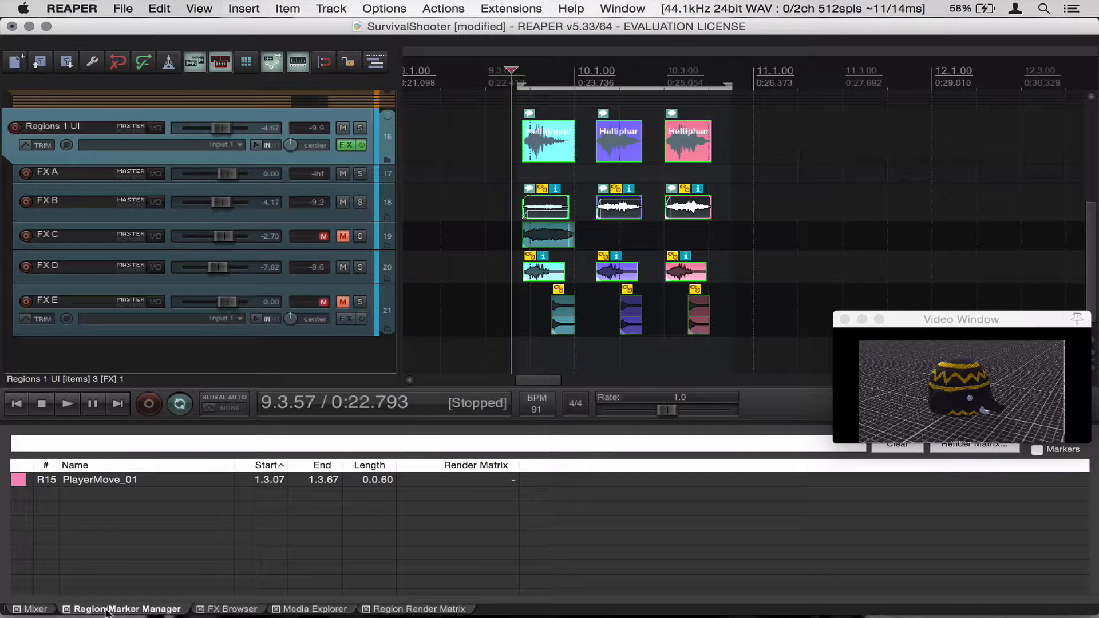
pyautogui.click(373, 66)
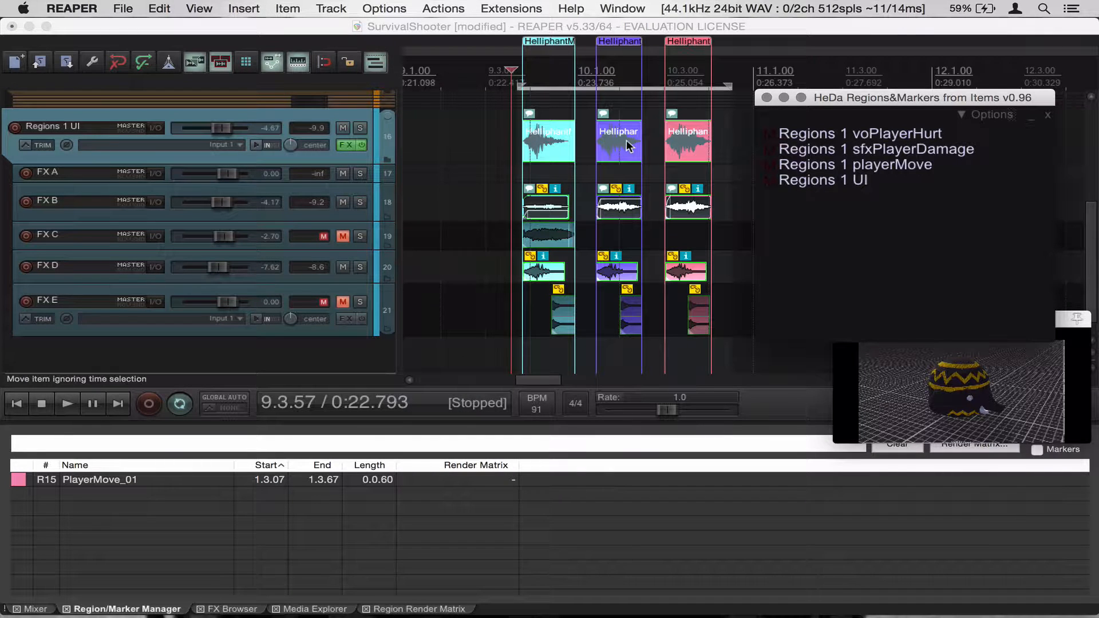
pyautogui.click(555, 46)
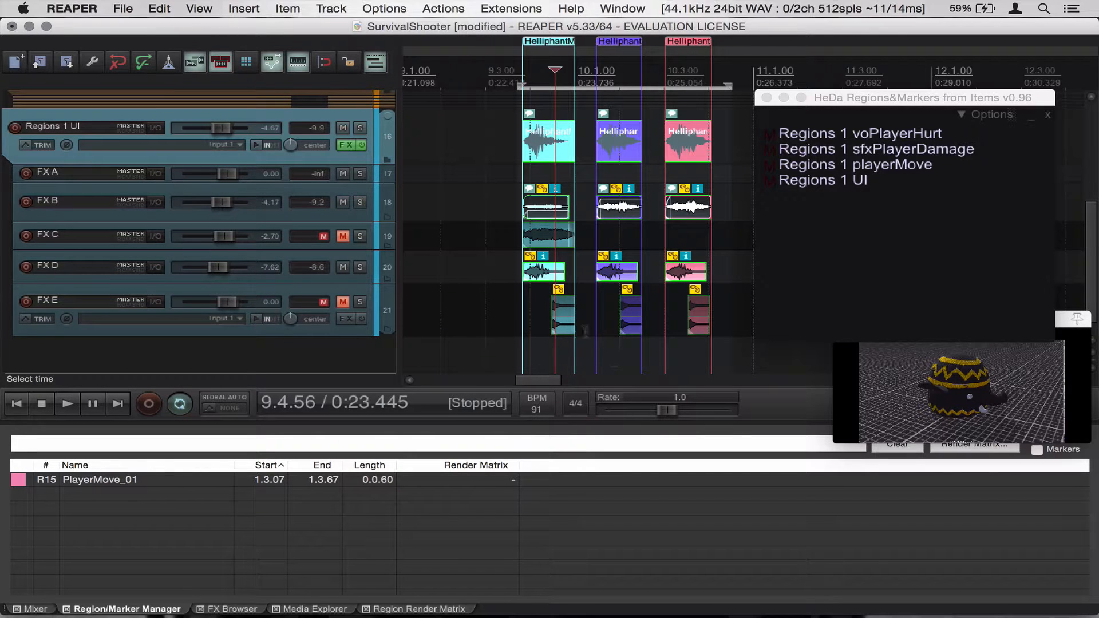
pyautogui.click(585, 331)
pyautogui.scroll(5, 585, 331)
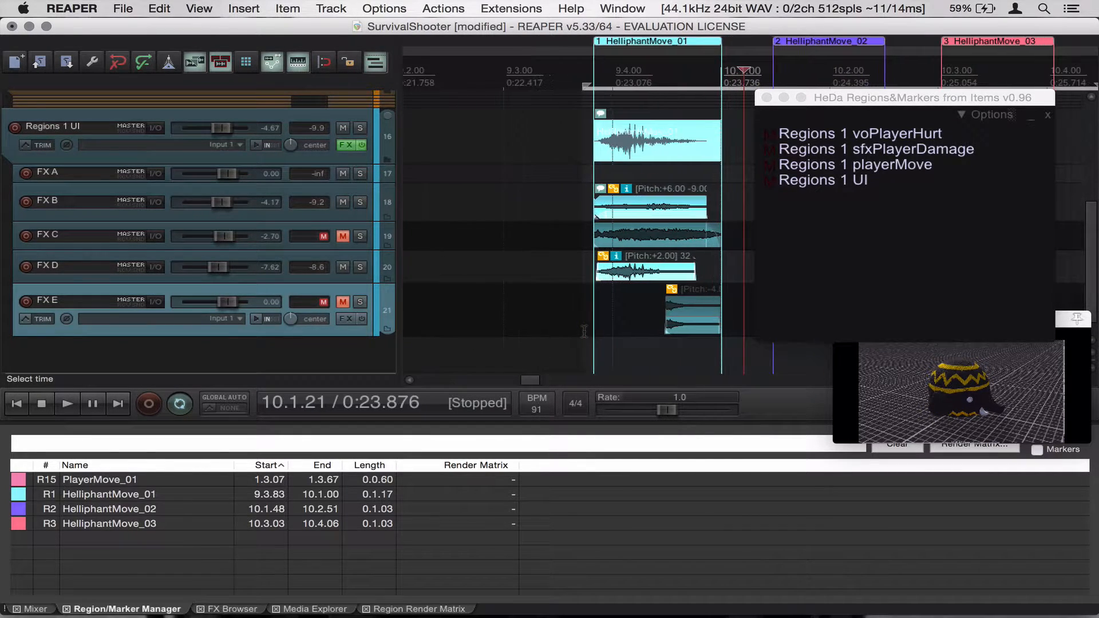
pyautogui.moveTo(532, 380); pyautogui.dragTo(537, 382)
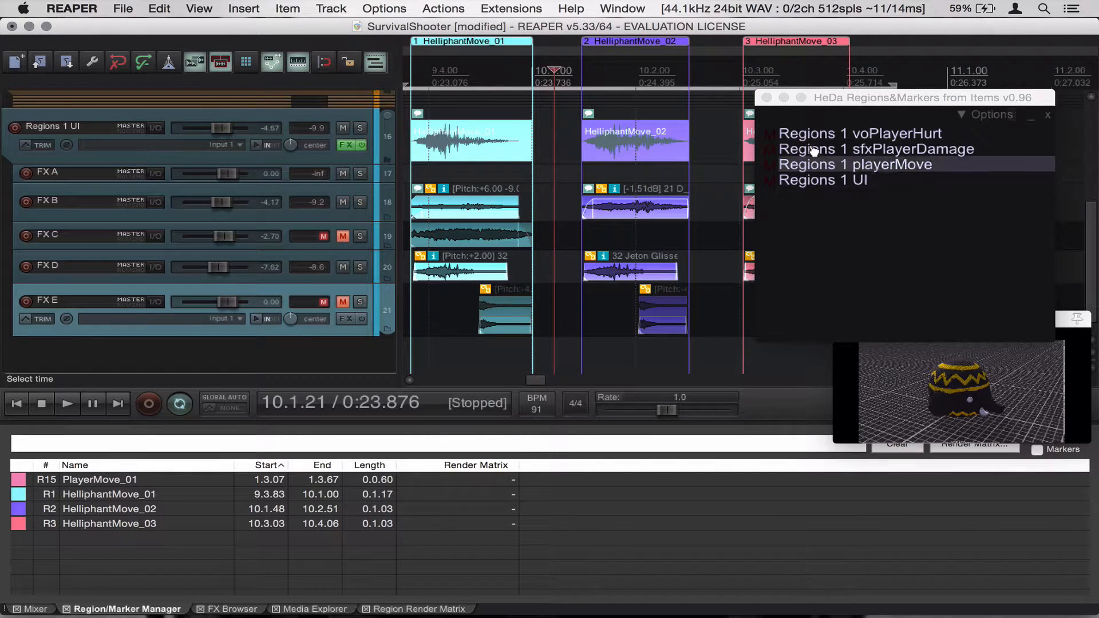
pyautogui.click(783, 98)
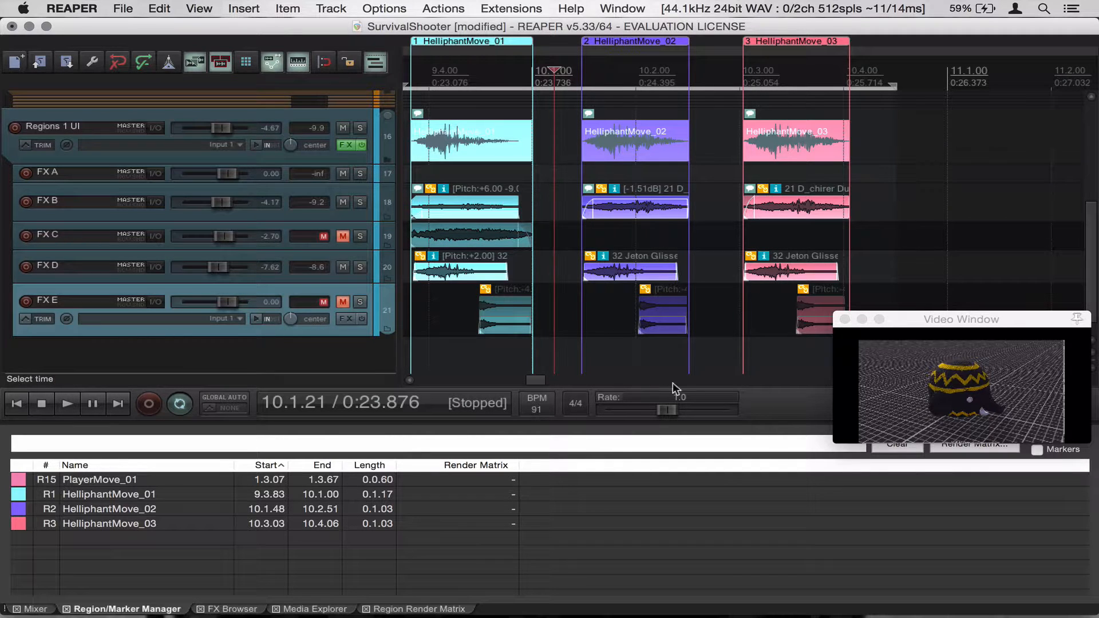
# Open the Region Render Matrix and save the project
pyautogui.moveTo(974, 319); pyautogui.dragTo(976, 228)
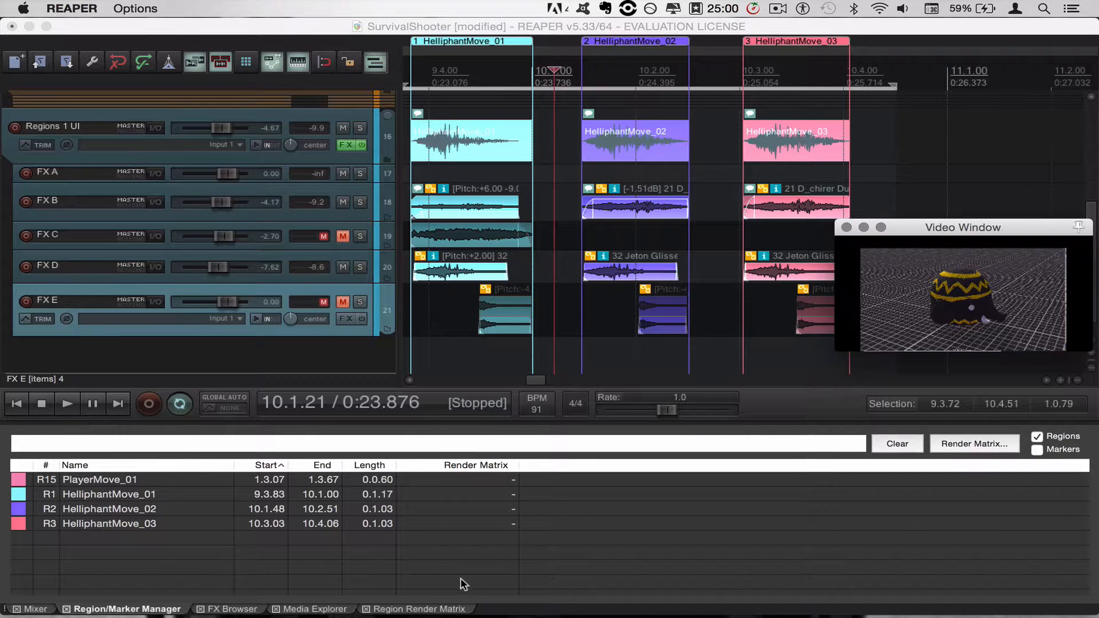
pyautogui.click(429, 610)
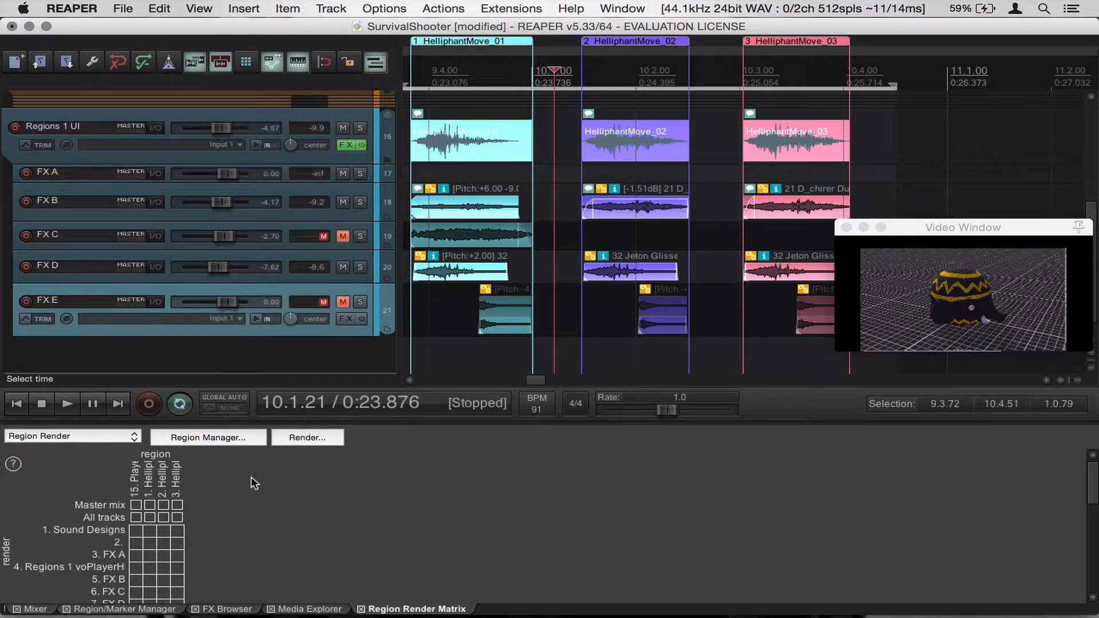
pyautogui.press('super+s')
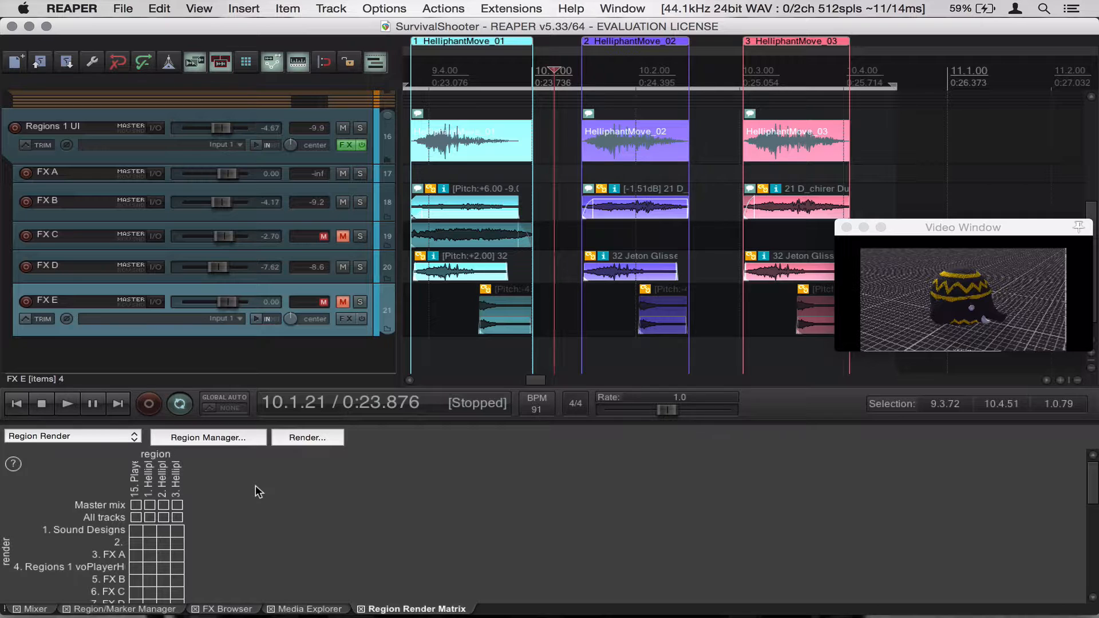
pyautogui.press('super+h')
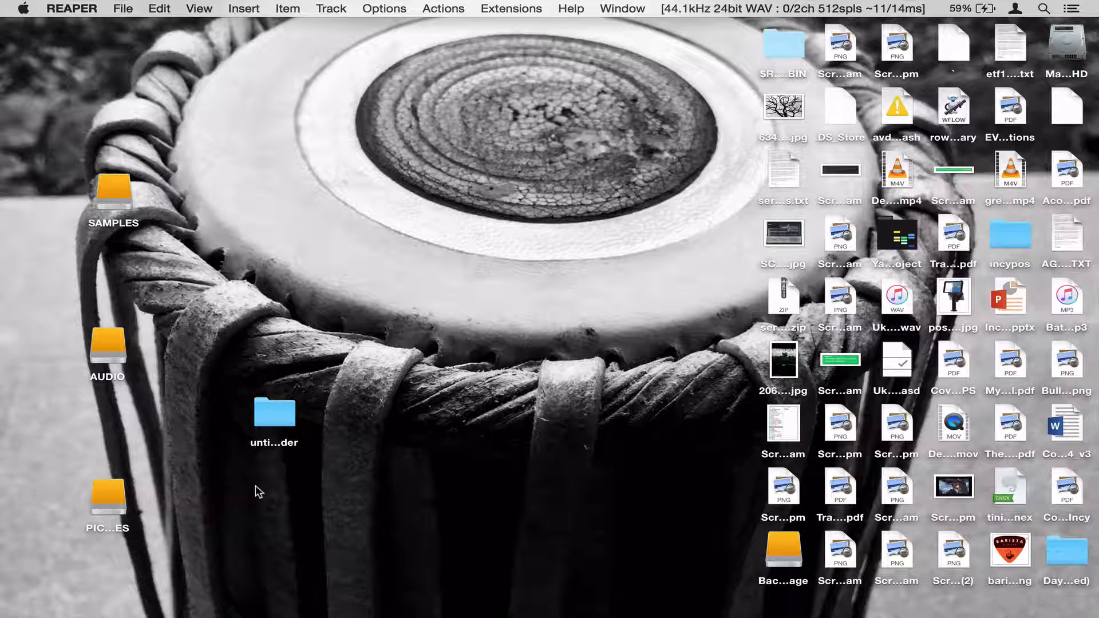
pyautogui.press('super+space')
pyautogui.write('rea')
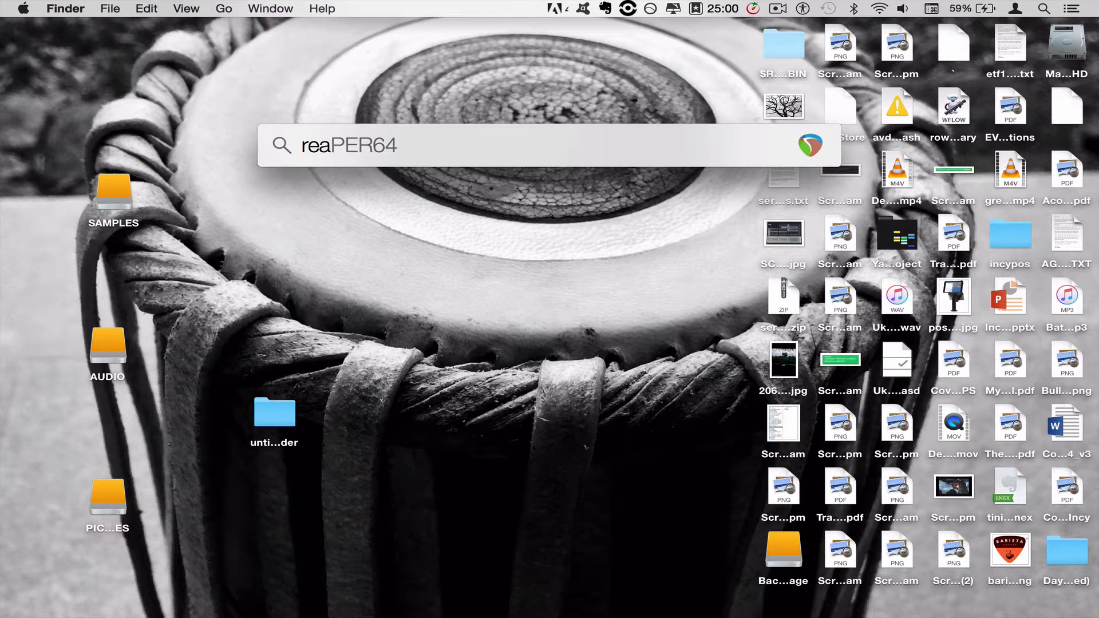
pyautogui.press('Return')
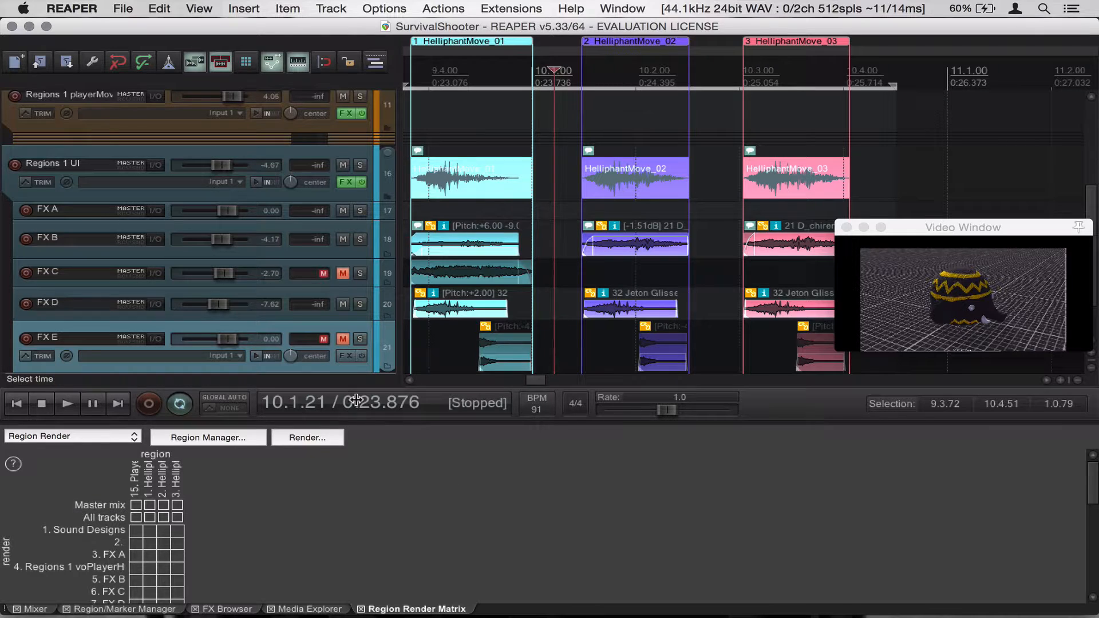
# Enable the master mix for the three HelliphantMove regions in the render matrix
pyautogui.click(151, 505)
pyautogui.click(163, 505)
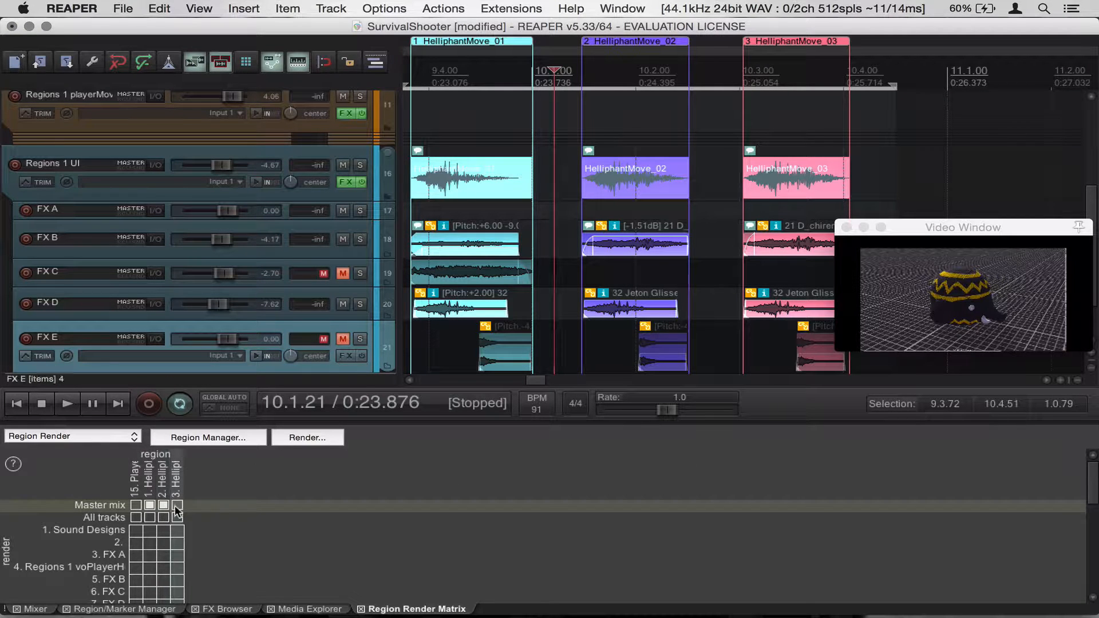
pyautogui.click(177, 505)
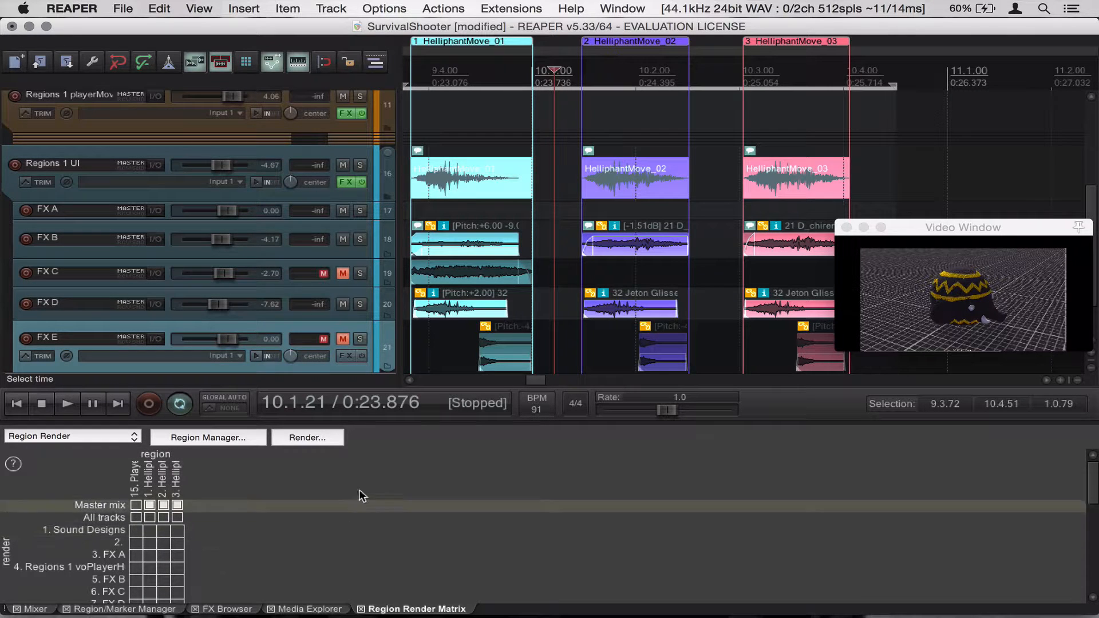
# Open the render dialog and set the output directory to the Wwise project's Originals/SFX/HelliphantMove folder
pyautogui.click(307, 437)
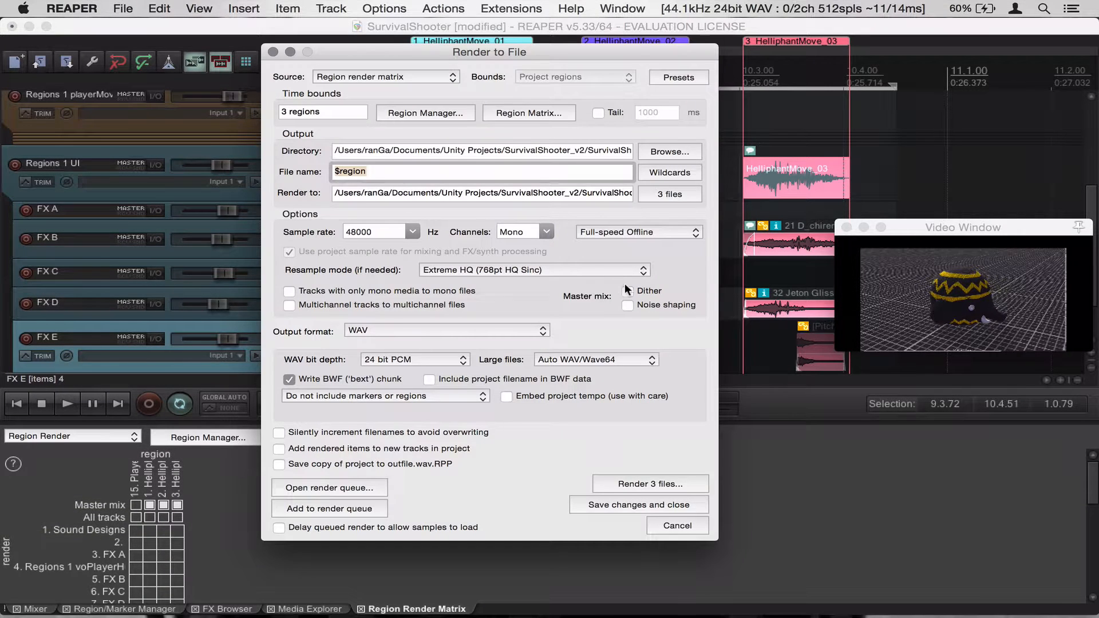
pyautogui.click(347, 151)
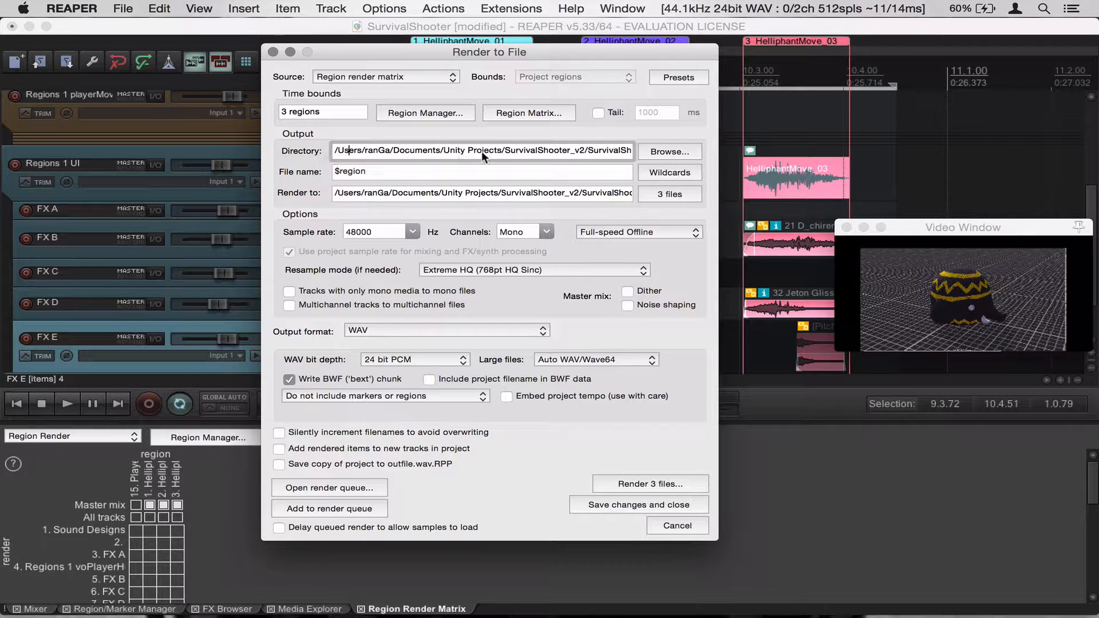
pyautogui.click(658, 152)
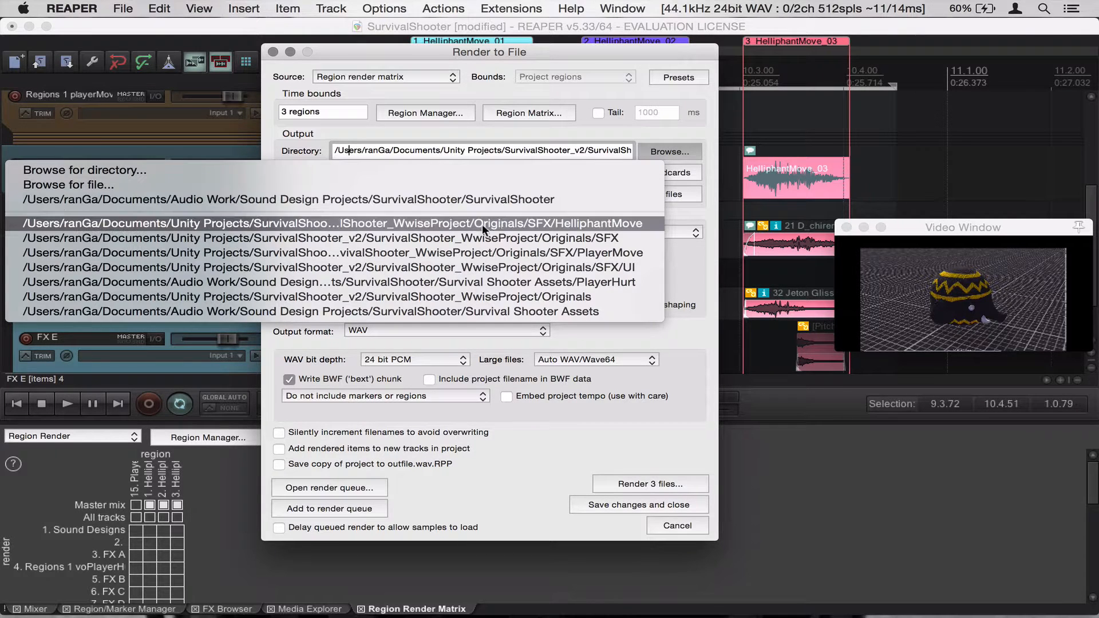
pyautogui.click(599, 223)
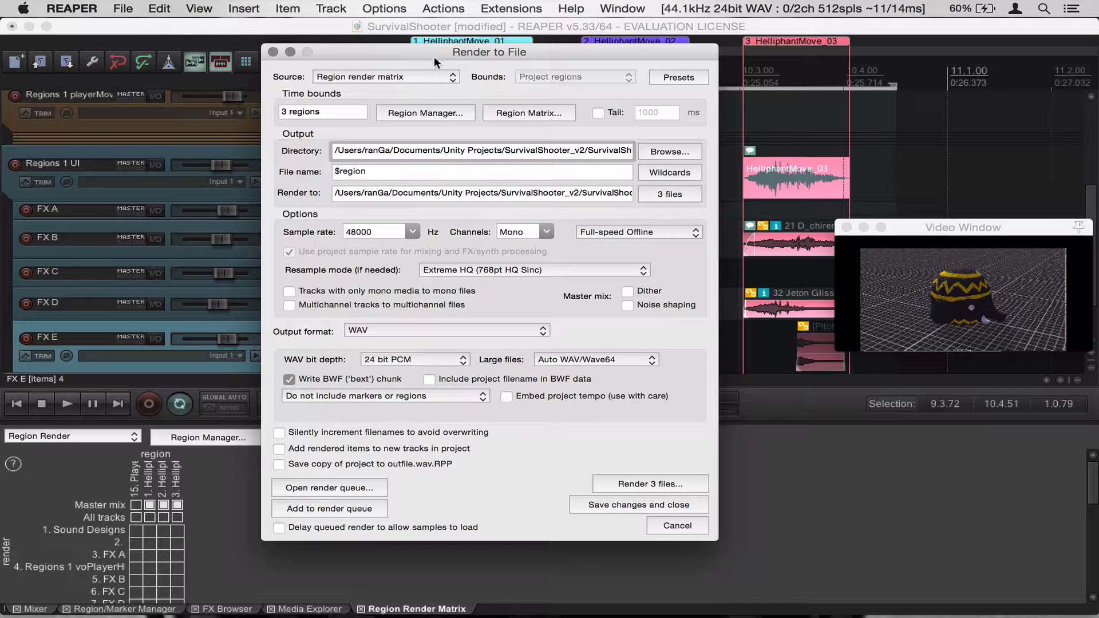
pyautogui.moveTo(434, 57); pyautogui.dragTo(381, 31)
# Render the 3 region files, overwriting the existing ones
pyautogui.click(624, 460)
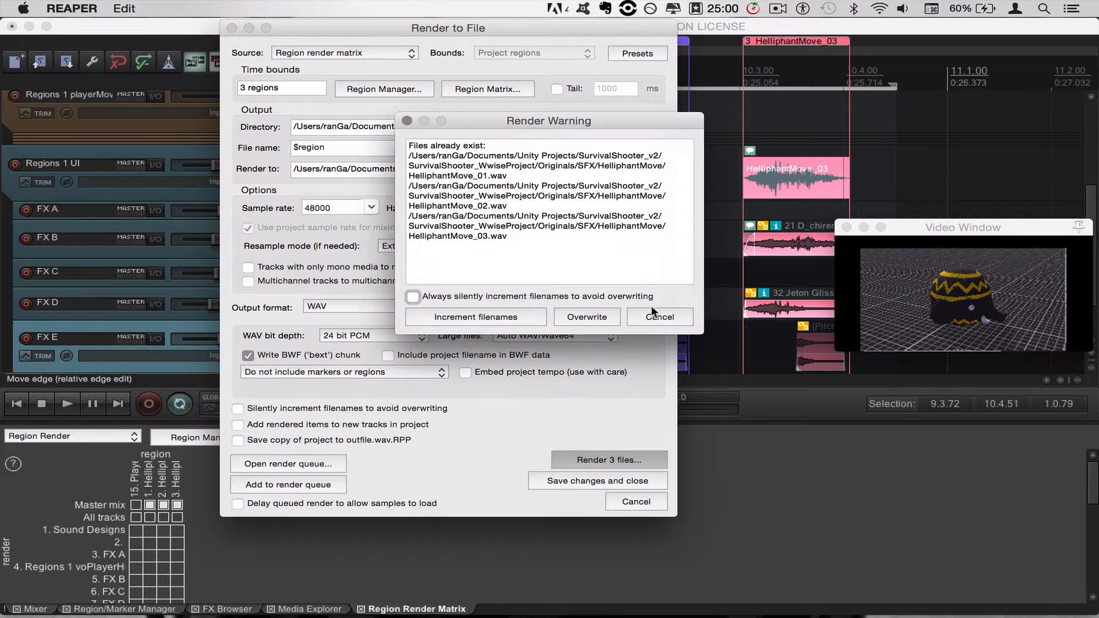
pyautogui.moveTo(542, 122); pyautogui.dragTo(418, 98)
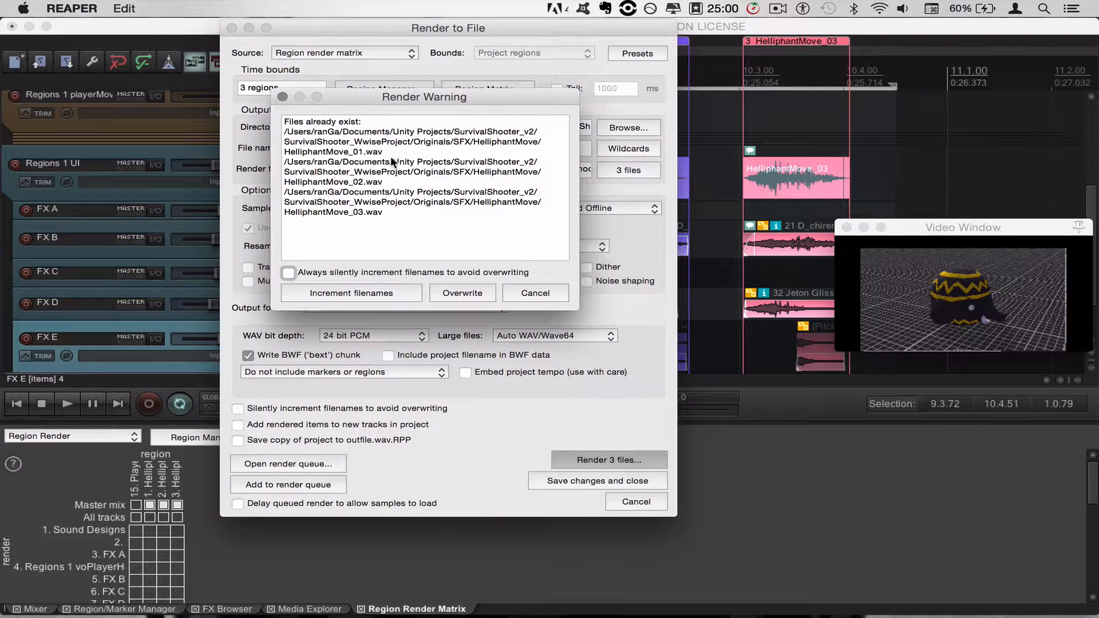
pyautogui.click(462, 293)
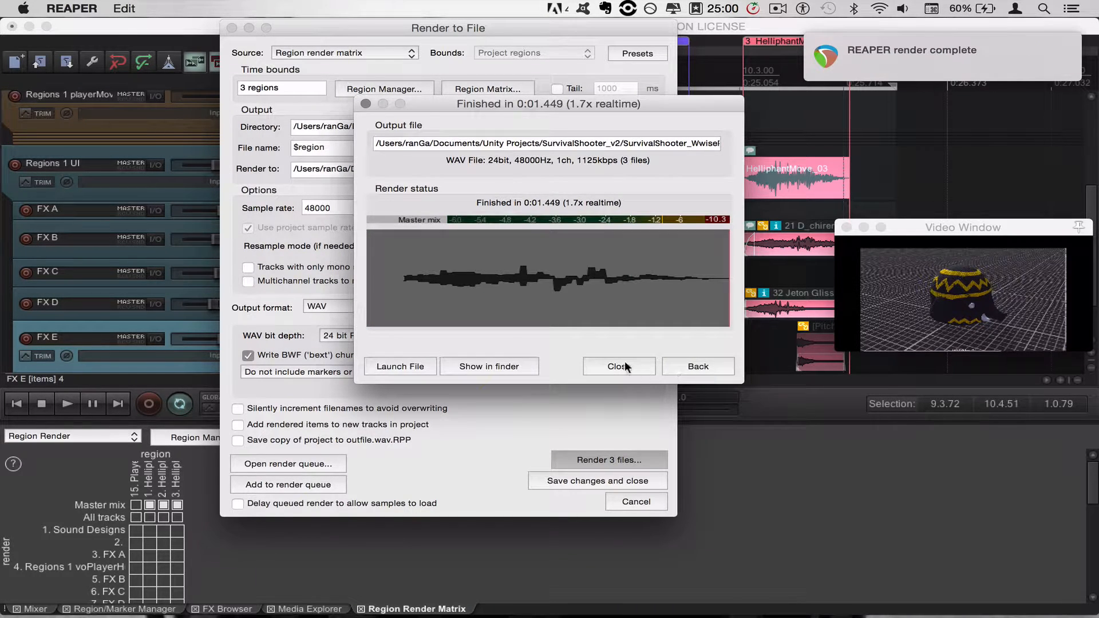
# Close the render report and switch over to the Wwise project
pyautogui.click(618, 366)
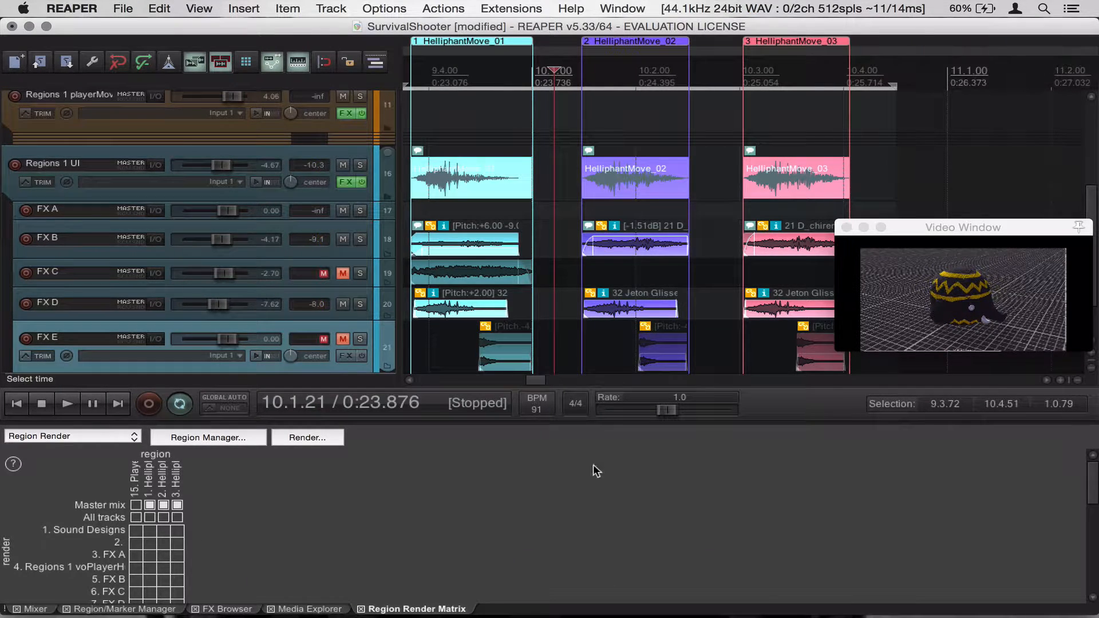
pyautogui.press('super+Tab')
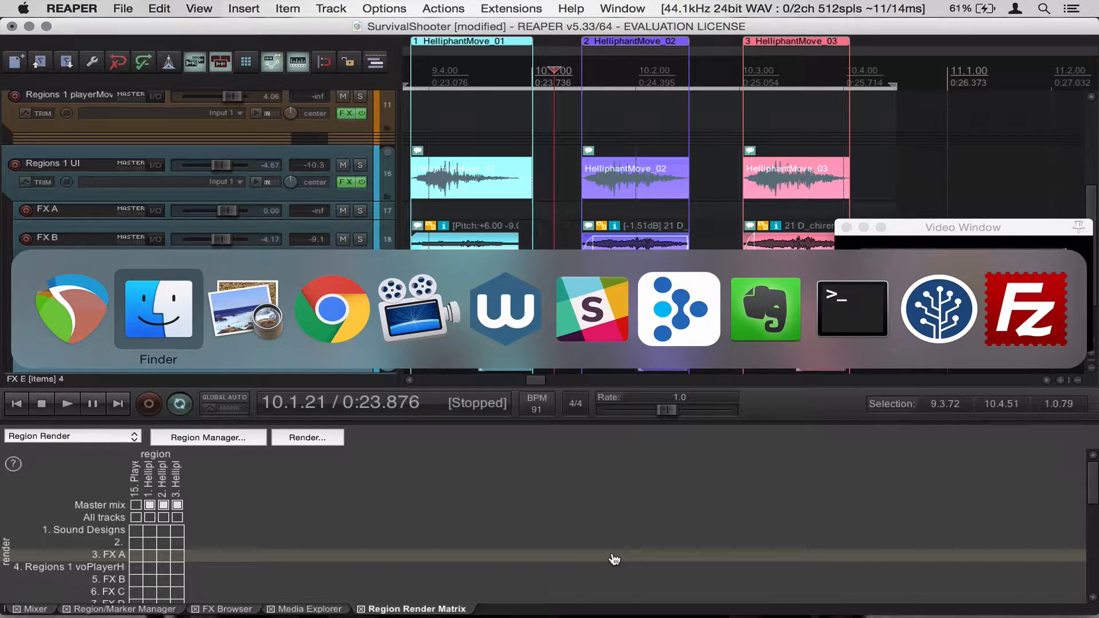
pyautogui.press('super+Tab')
pyautogui.press('super+Tab')
pyautogui.press('super+Tab')
pyautogui.press('super+Tab')
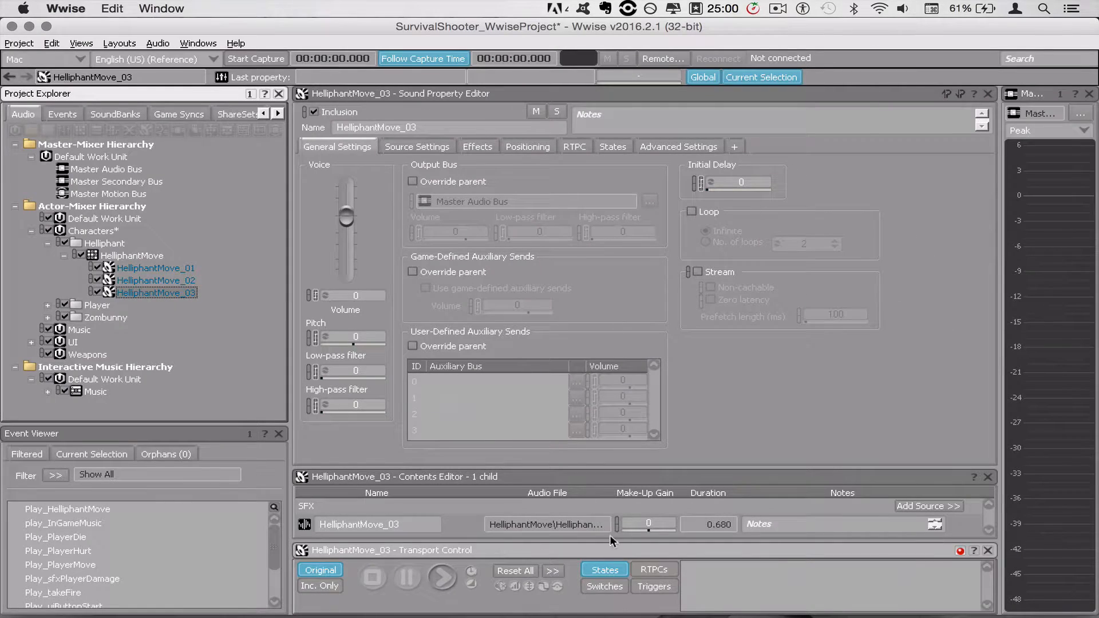
# Select the HelliphantMove sound objects, enlarge the Transport Control pane and play HelliphantMove_03
pyautogui.click(142, 269)
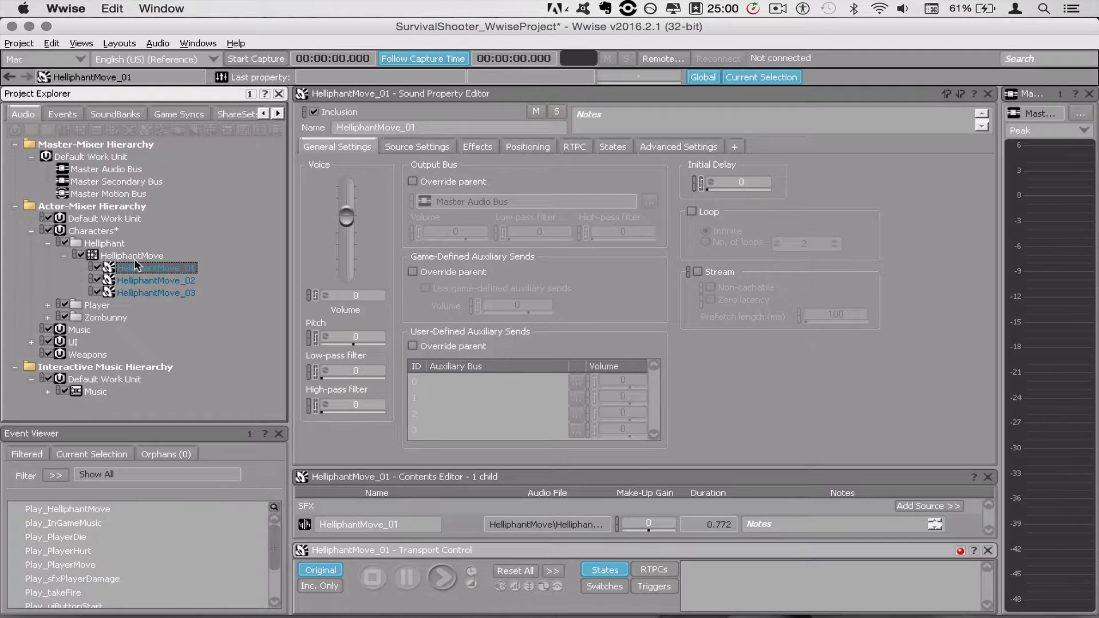
pyautogui.click(134, 259)
pyautogui.click(149, 280)
pyautogui.click(155, 291)
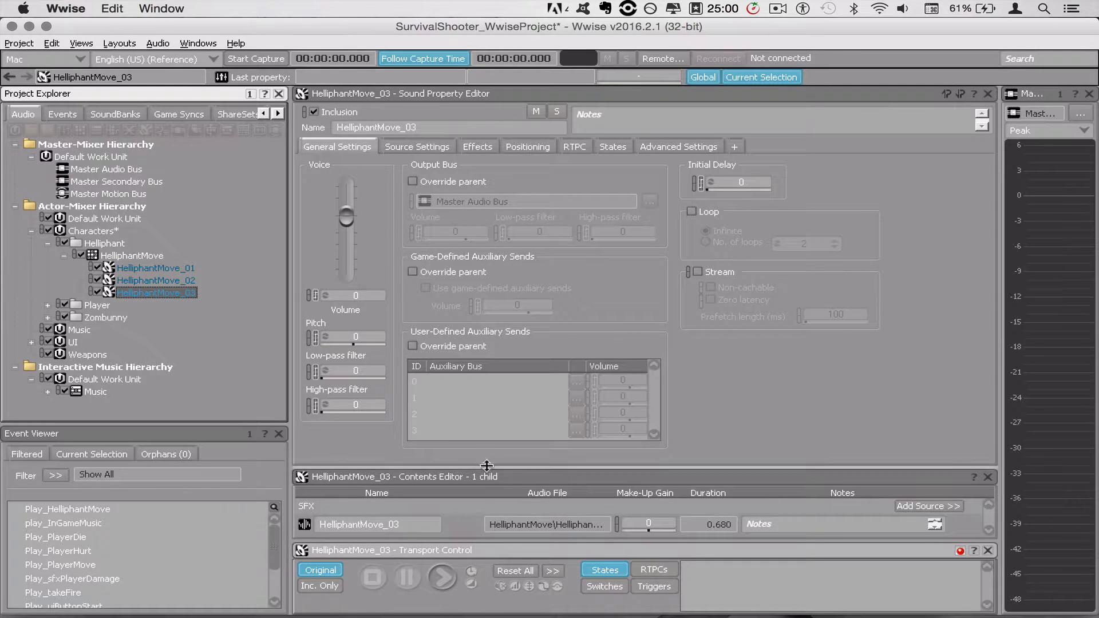
pyautogui.moveTo(493, 466); pyautogui.dragTo(496, 409)
pyautogui.moveTo(511, 541); pyautogui.dragTo(497, 471)
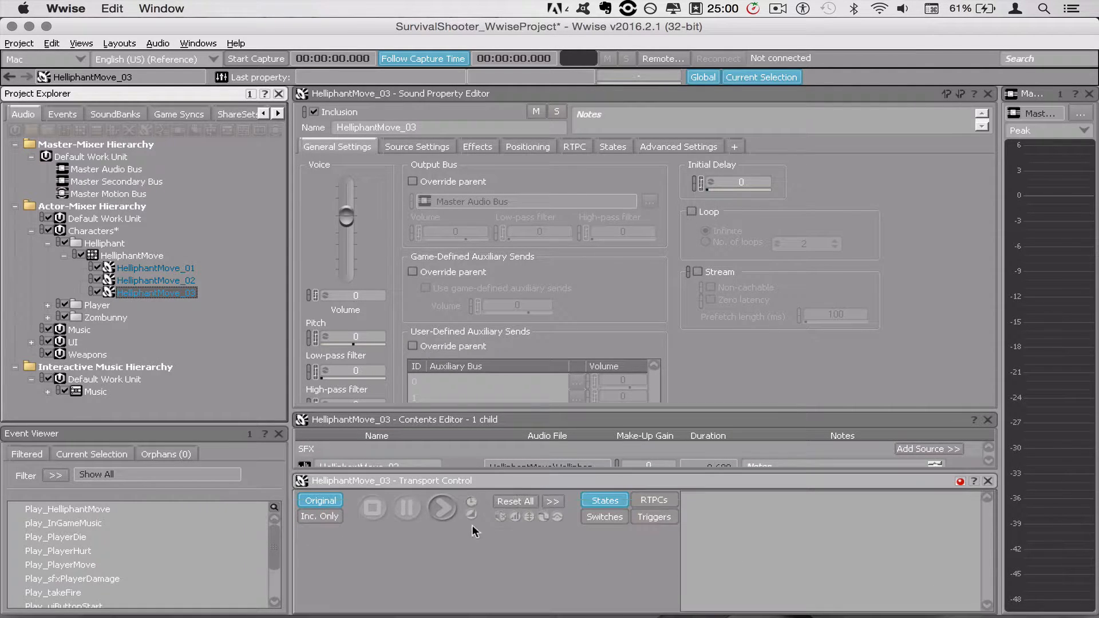
pyautogui.click(440, 508)
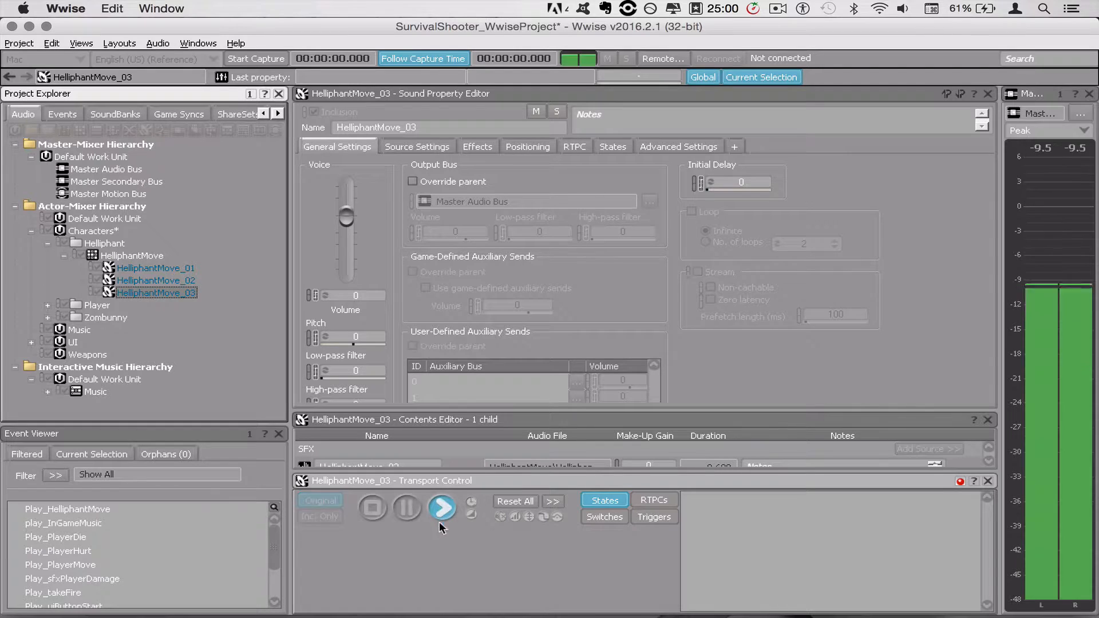
# Play HelliphantMove_01, HelliphantMove_02 and HelliphantMove_03 in turn to audition the rendered sounds
pyautogui.click(160, 269)
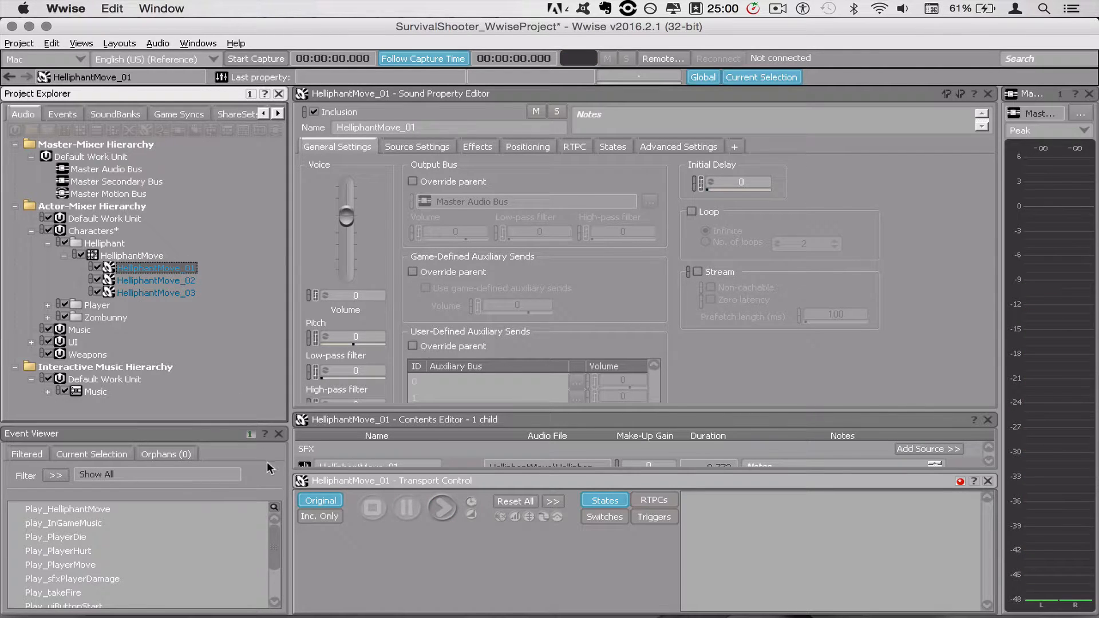
pyautogui.click(323, 500)
pyautogui.press('space')
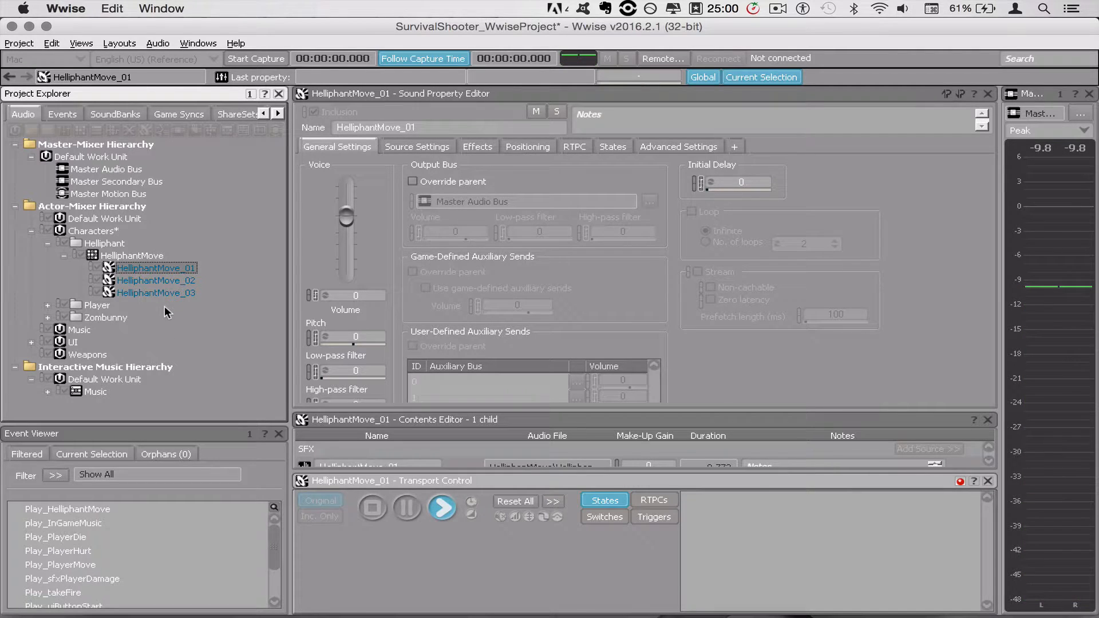
pyautogui.click(176, 283)
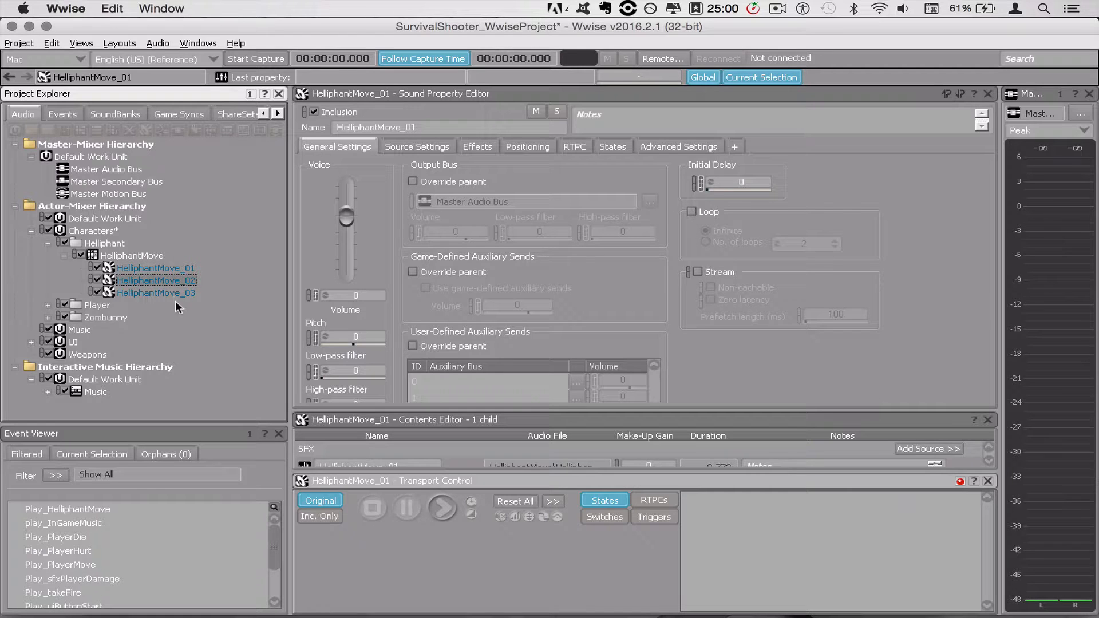
pyautogui.press('space')
pyautogui.click(172, 291)
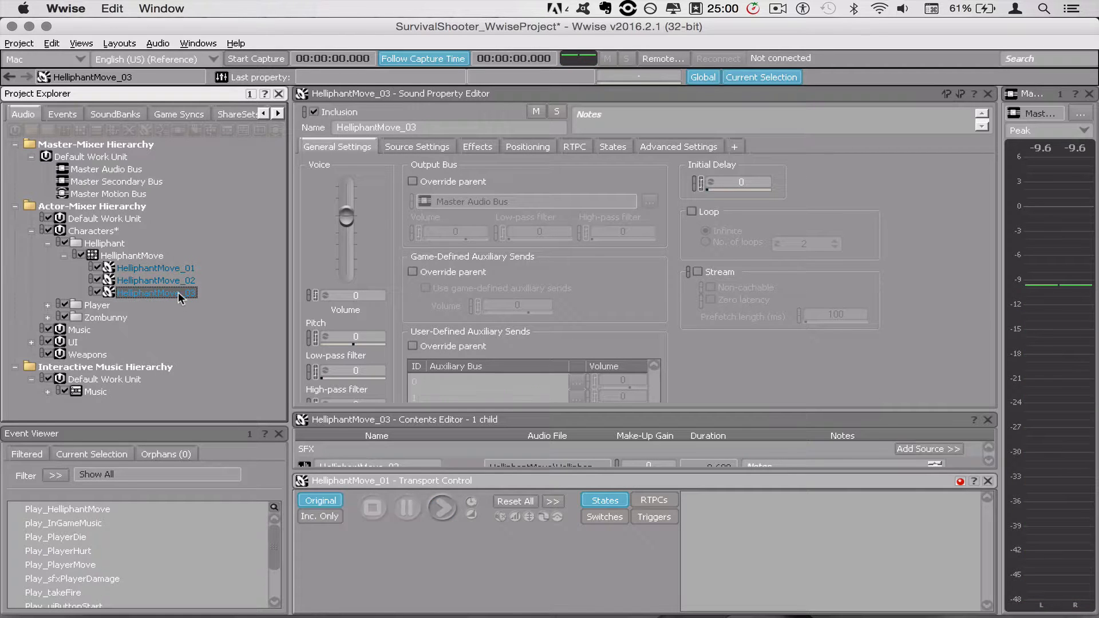
pyautogui.press('space')
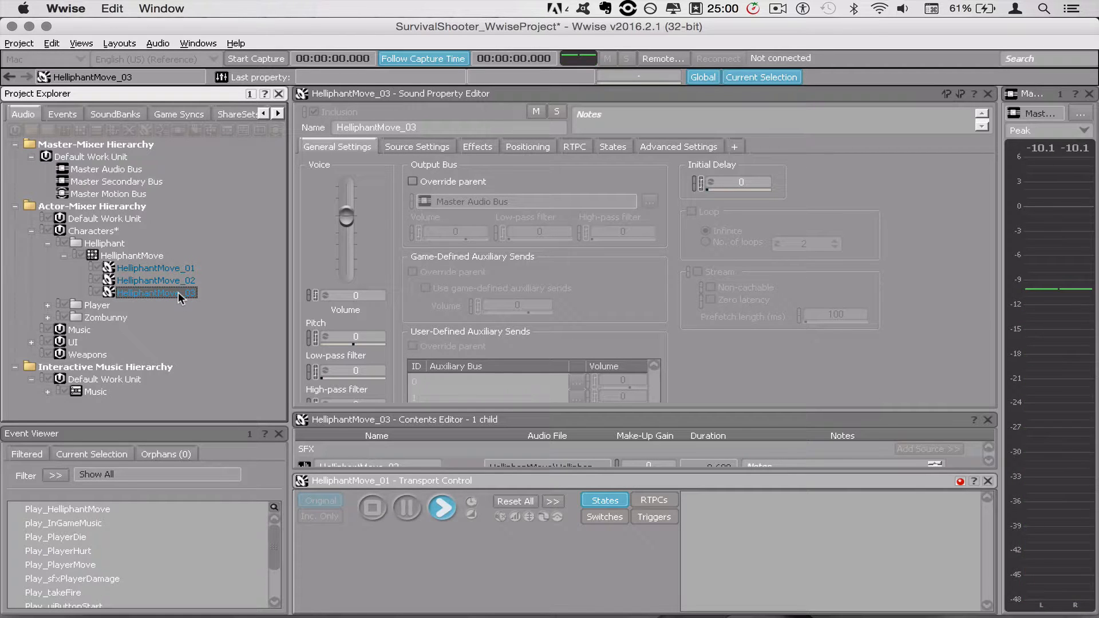
# Switch back to REAPER, move the video window aside and toggle mute on the FX D track
pyautogui.press('super+Tab')
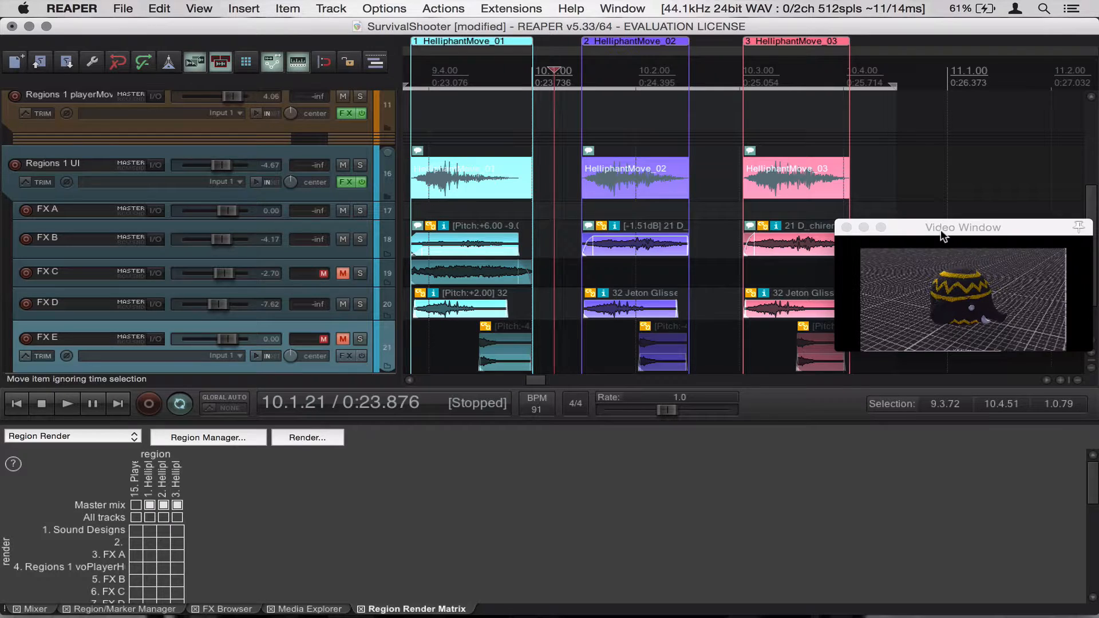
pyautogui.moveTo(939, 230); pyautogui.dragTo(969, 197)
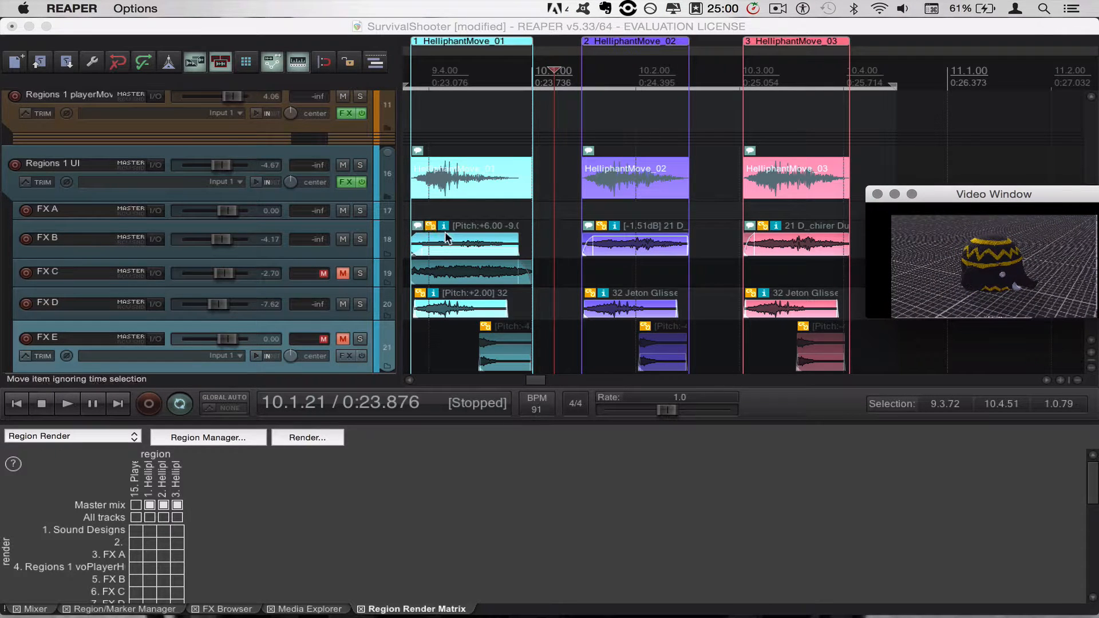
pyautogui.click(341, 304)
pyautogui.click(341, 303)
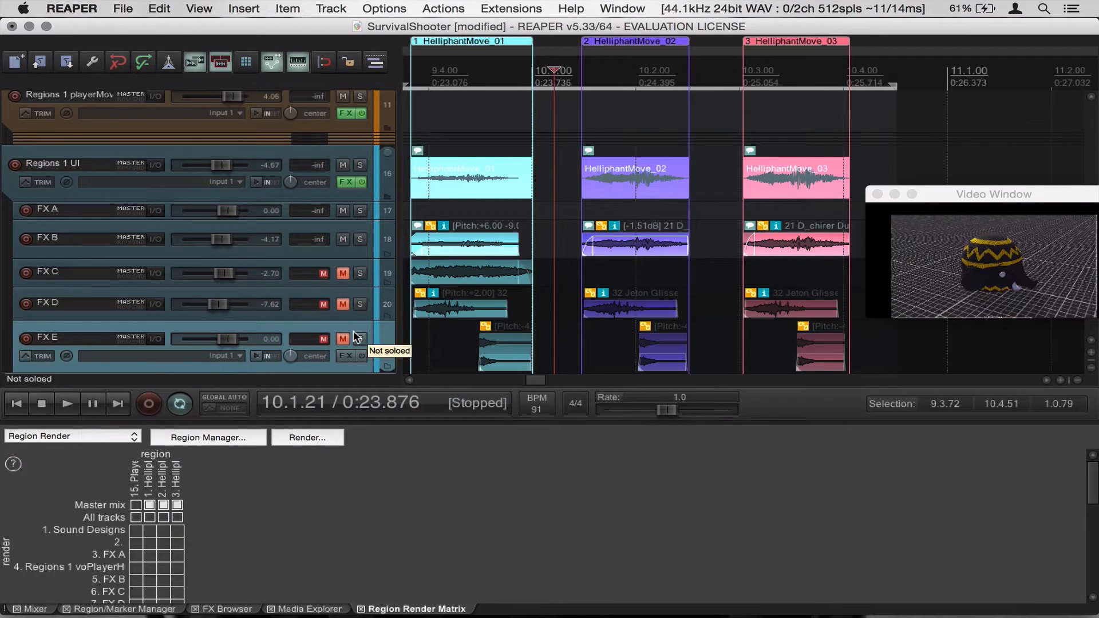
# Re-render the 3 HelliphantMove region files, overwriting the existing files in the SFX folder
pyautogui.click(414, 109)
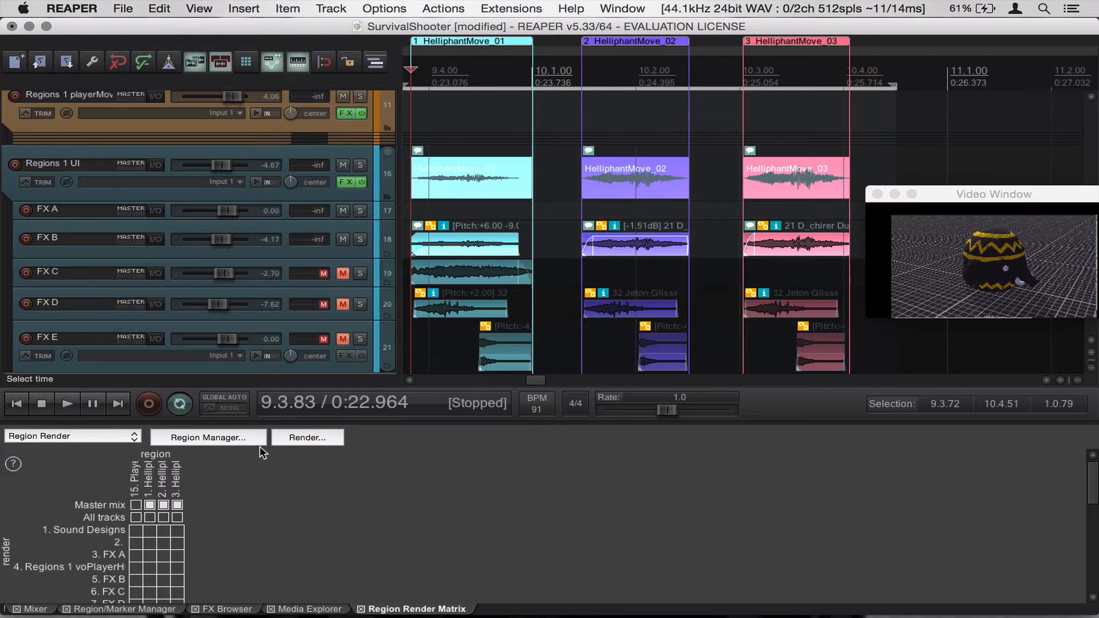
pyautogui.click(297, 441)
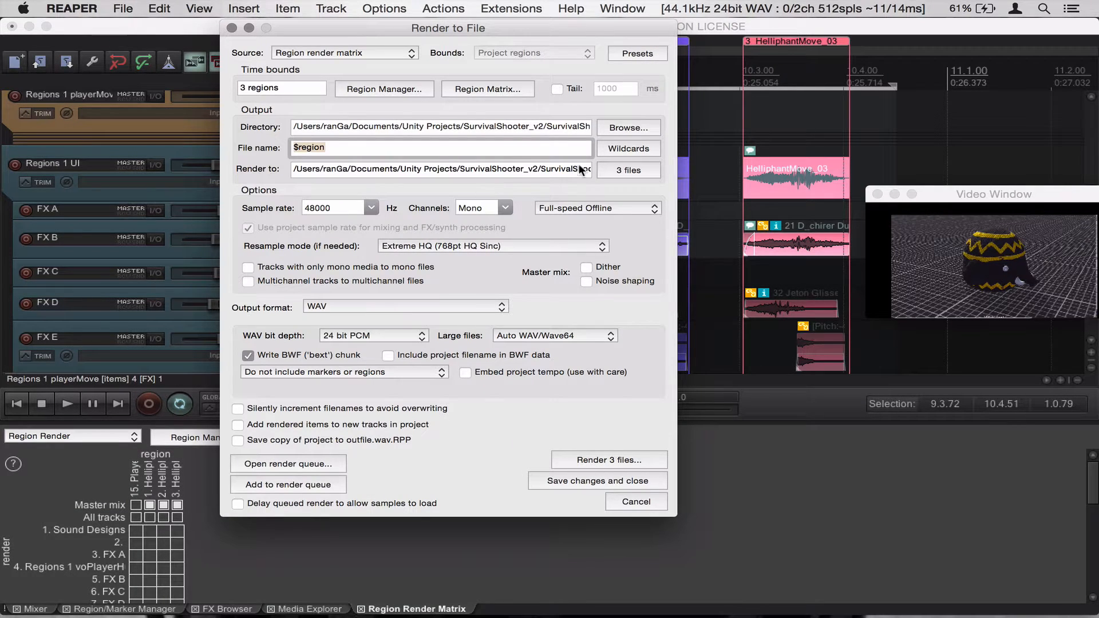
pyautogui.click(610, 459)
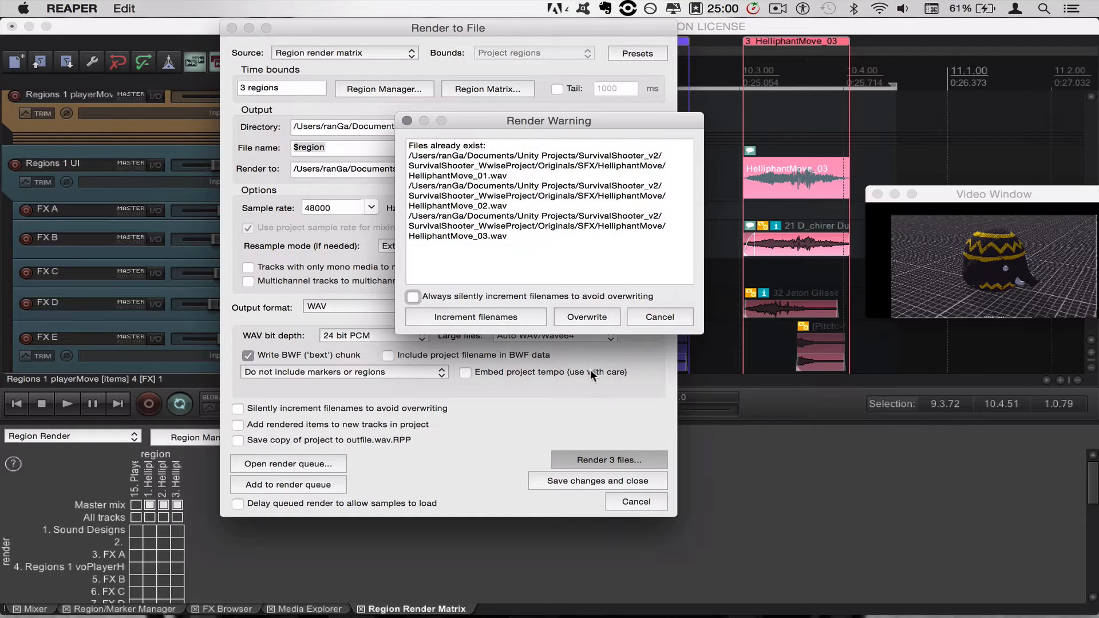
pyautogui.click(579, 317)
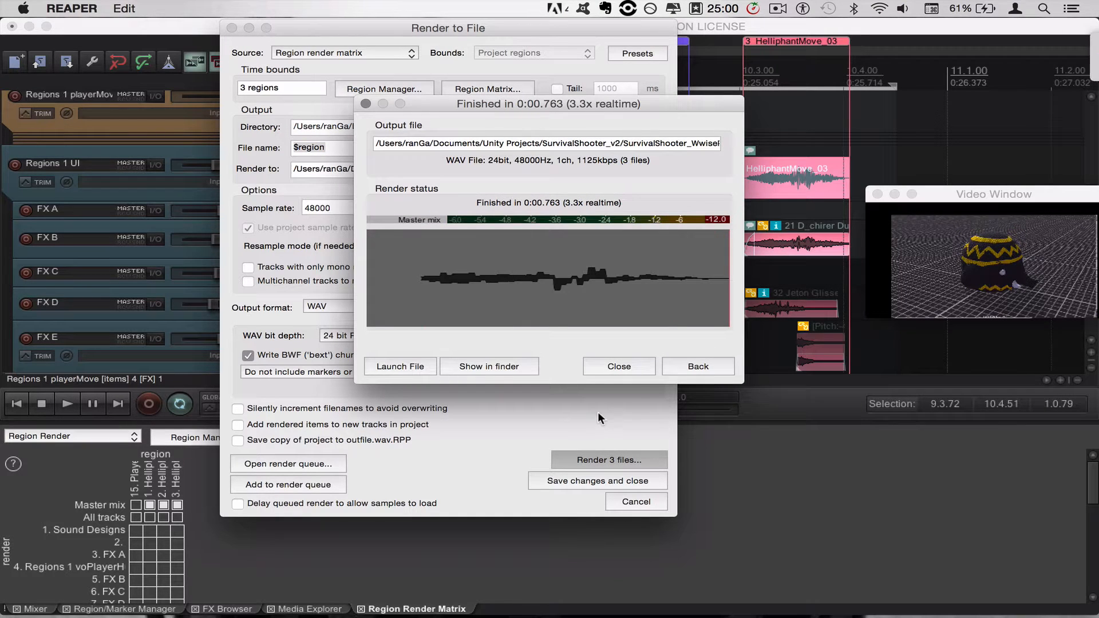
pyautogui.click(626, 369)
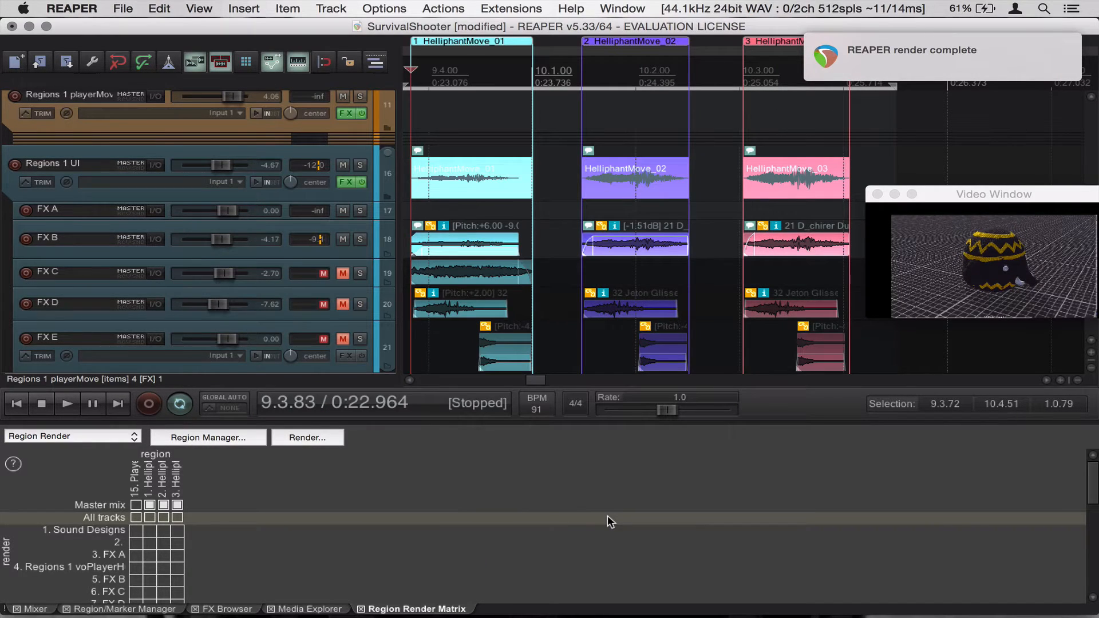
# Switch to Wwise, audition the re-rendered HelliphantMove_01 and HelliphantMove_03 sounds, and return to REAPER
pyautogui.press('super+Tab')
pyautogui.press('super+Tab')
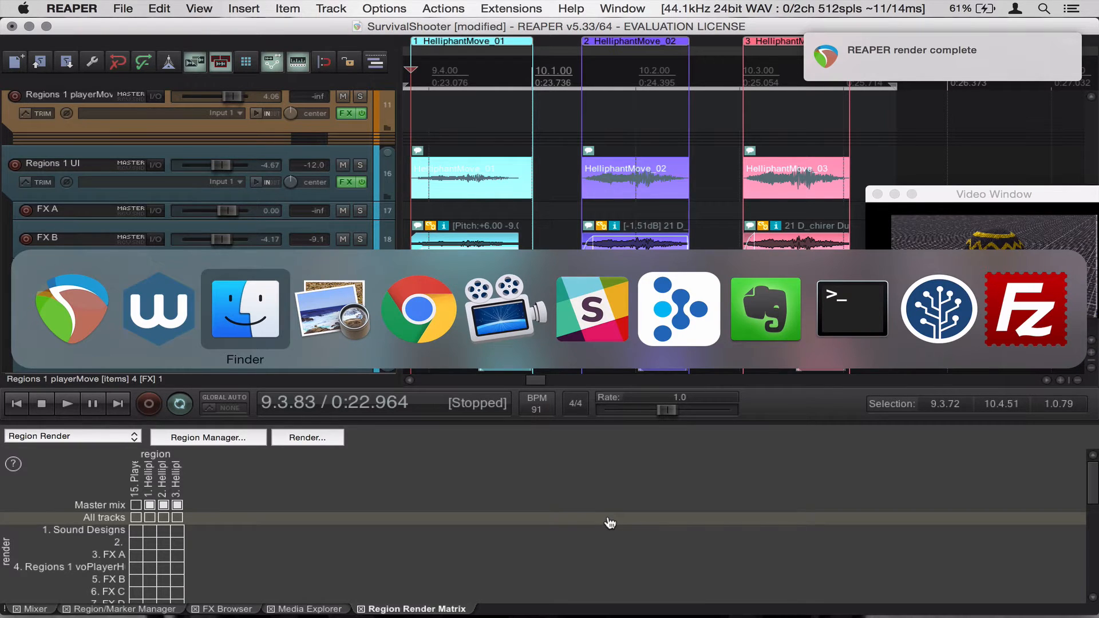
pyautogui.press('super+shift+Tab')
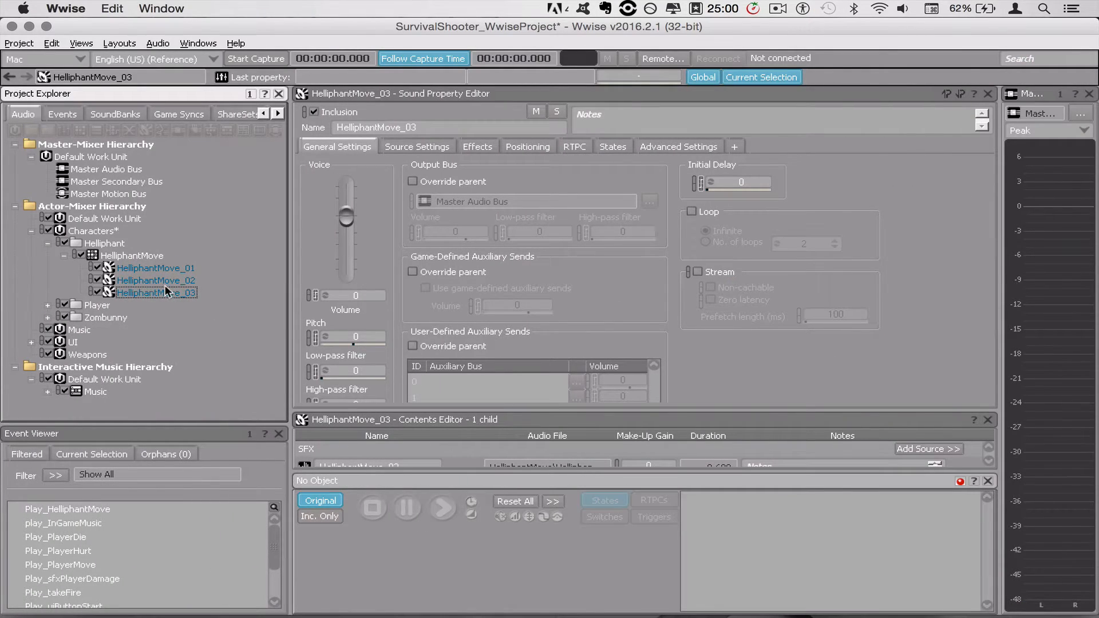
pyautogui.press('Up')
pyautogui.press('Up')
pyautogui.press('space')
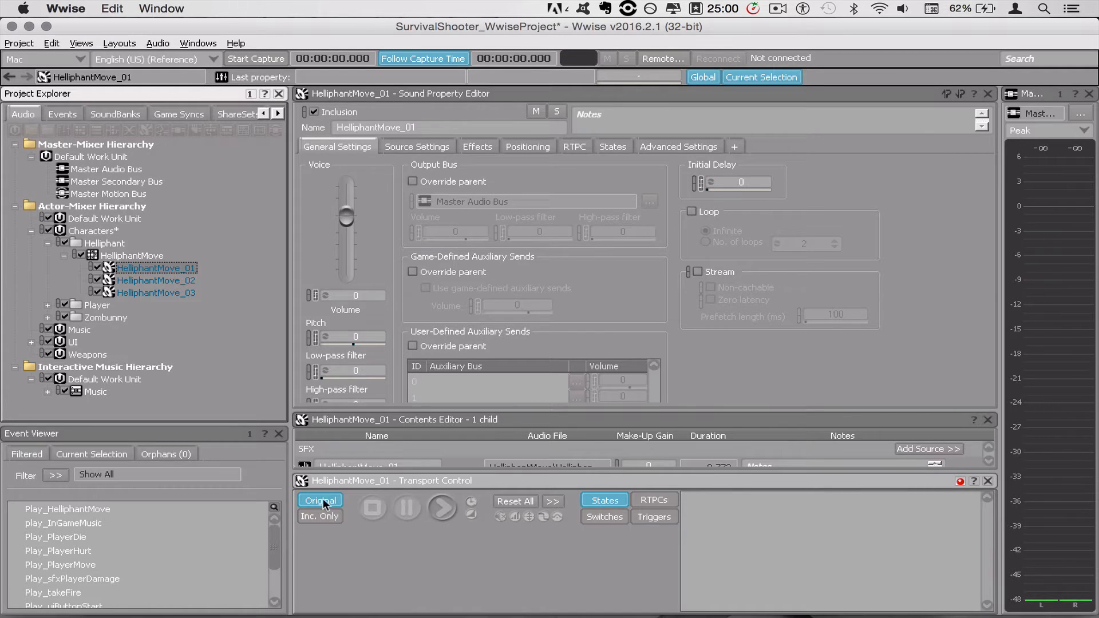
pyautogui.press('space')
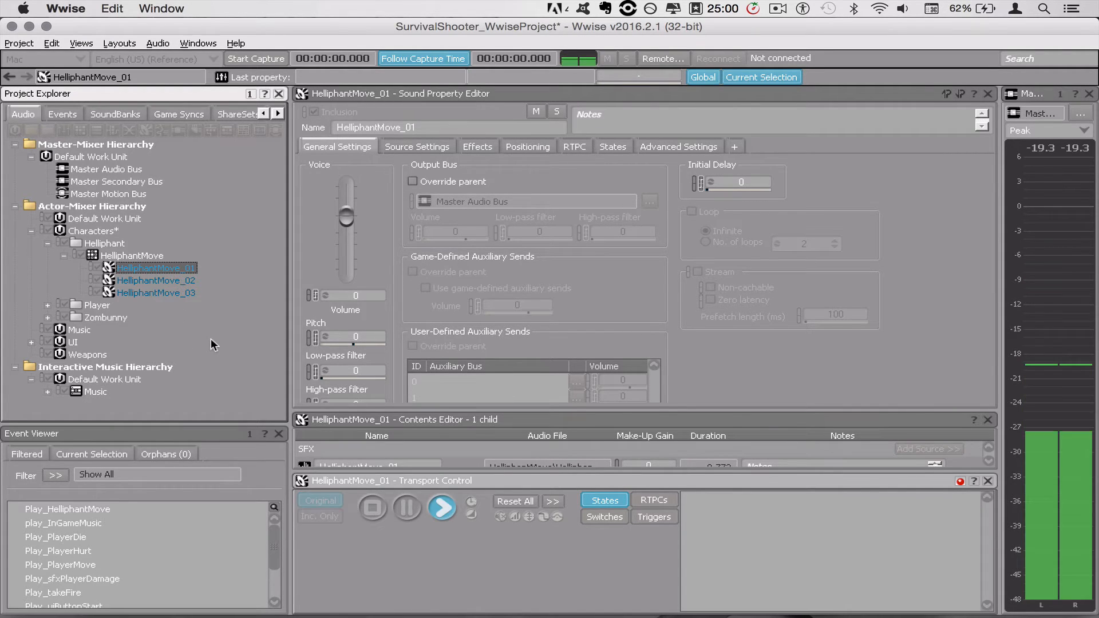
pyautogui.press('Down')
pyautogui.press('Down')
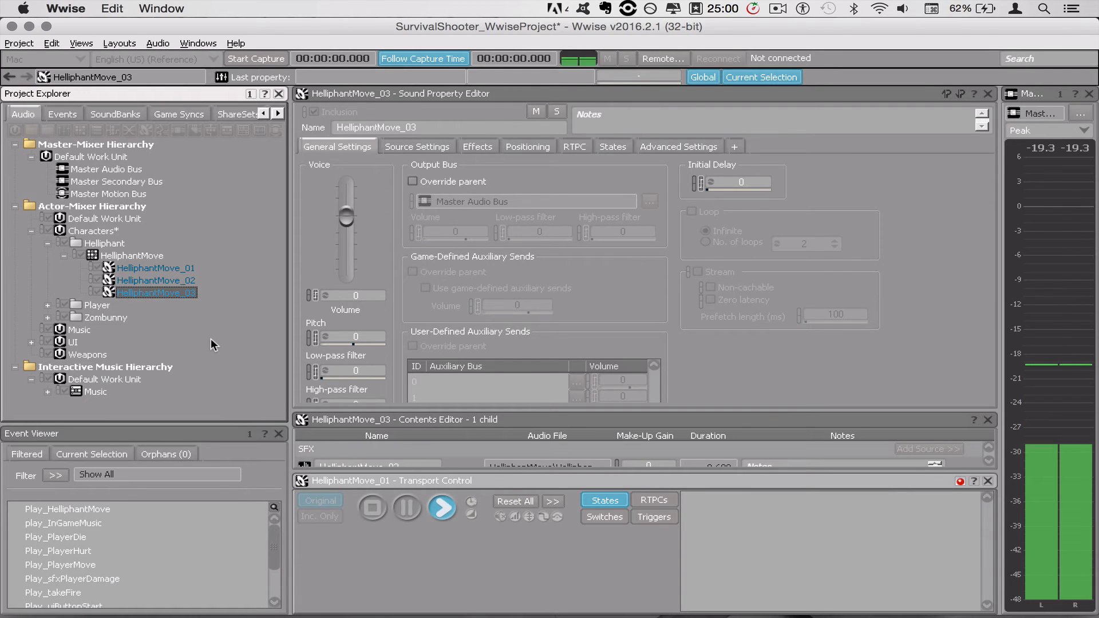
pyautogui.press('super+Tab')
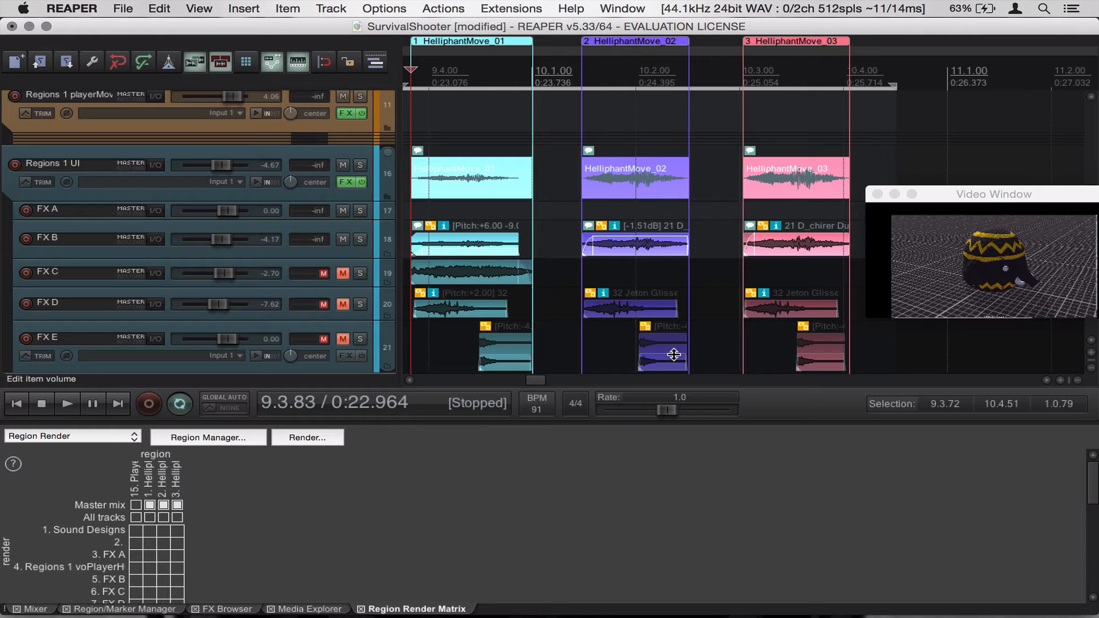